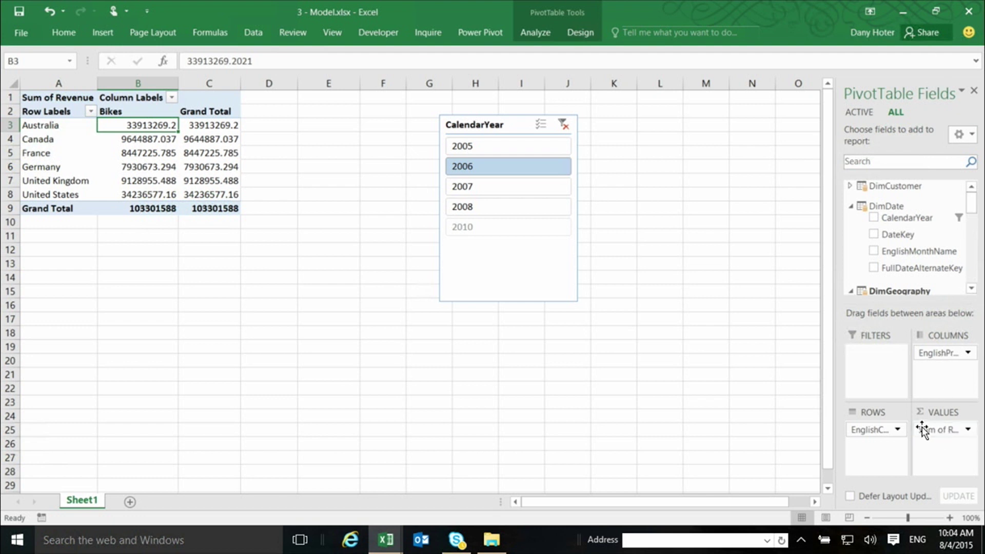
Add CustomerKey to the values as a Distinct Count of unique customers per country.
{"action": "mouse_move", "coordinate": [943, 433]}
{"action": "left_mouse_down"}
{"action": "mouse_move", "coordinate": [940, 441]}
{"action": "mouse_move", "coordinate": [949, 236]}
{"action": "mouse_move", "coordinate": [965, 377]}
{"action": "mouse_move", "coordinate": [959, 457]}
{"action": "mouse_move", "coordinate": [924, 435]}
{"action": "left_mouse_up"}
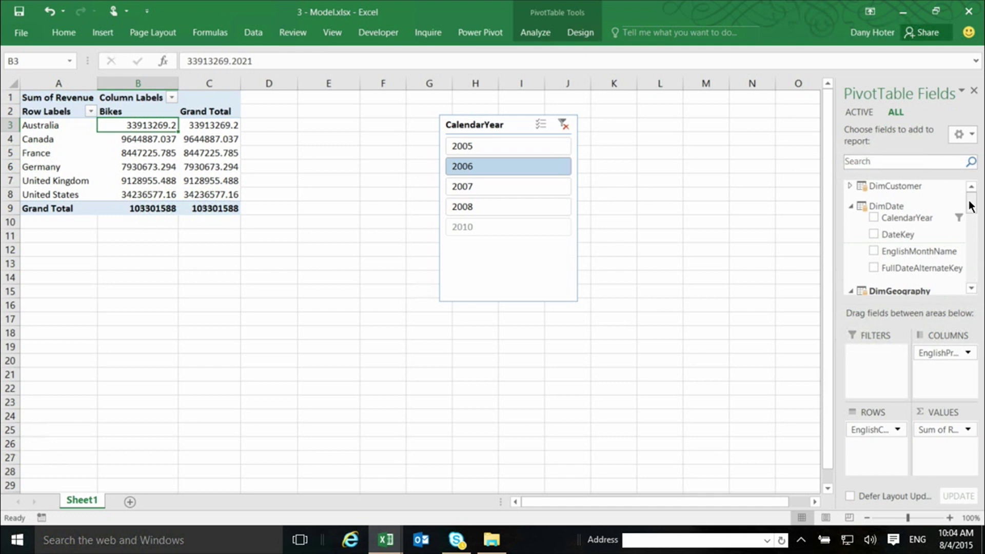
{"action": "left_click_drag", "start_coordinate": [971, 207], "coordinate": [970, 264]}
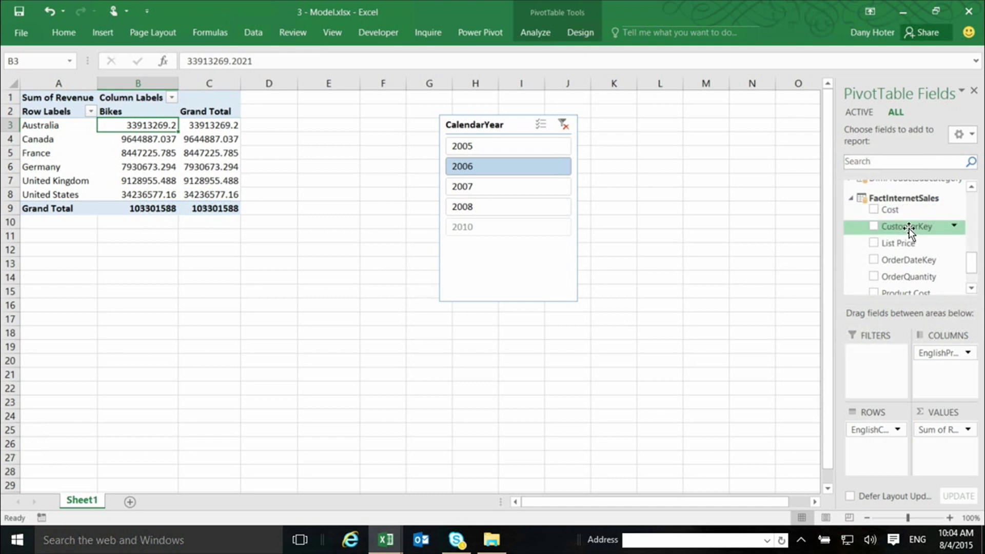
{"action": "left_click_drag", "start_coordinate": [910, 229], "coordinate": [942, 455]}
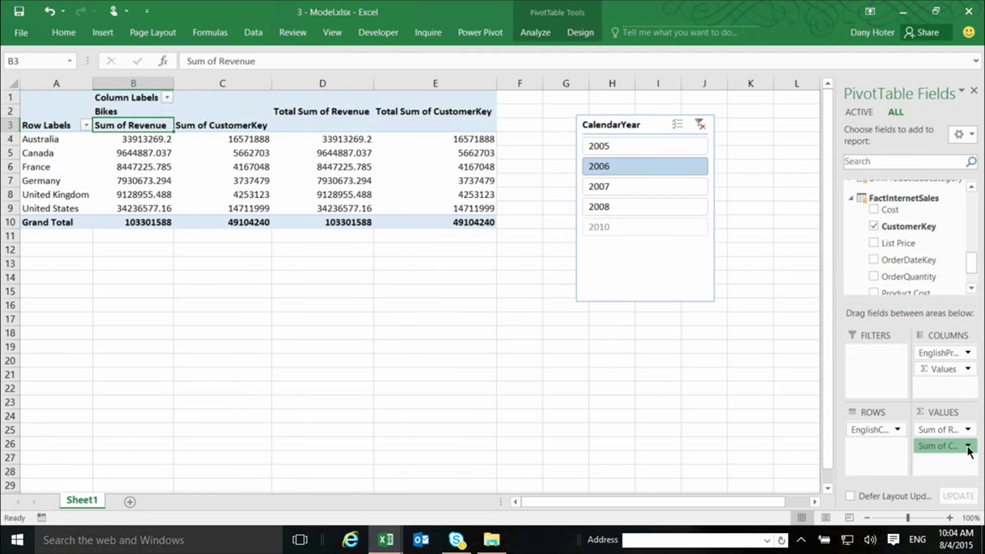
{"action": "left_click", "coordinate": [968, 446]}
{"action": "left_click", "coordinate": [897, 428]}
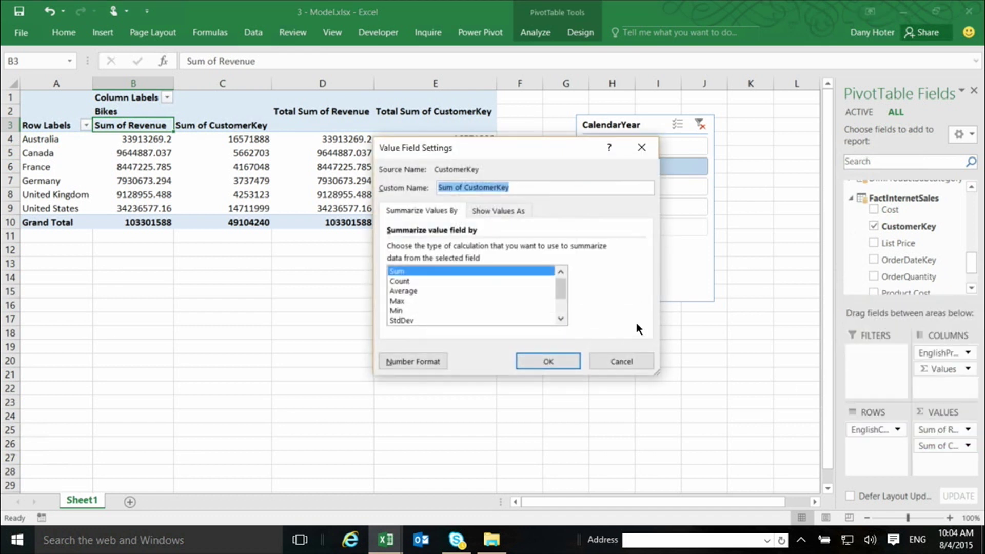
{"action": "left_click_drag", "start_coordinate": [560, 281], "coordinate": [558, 298]}
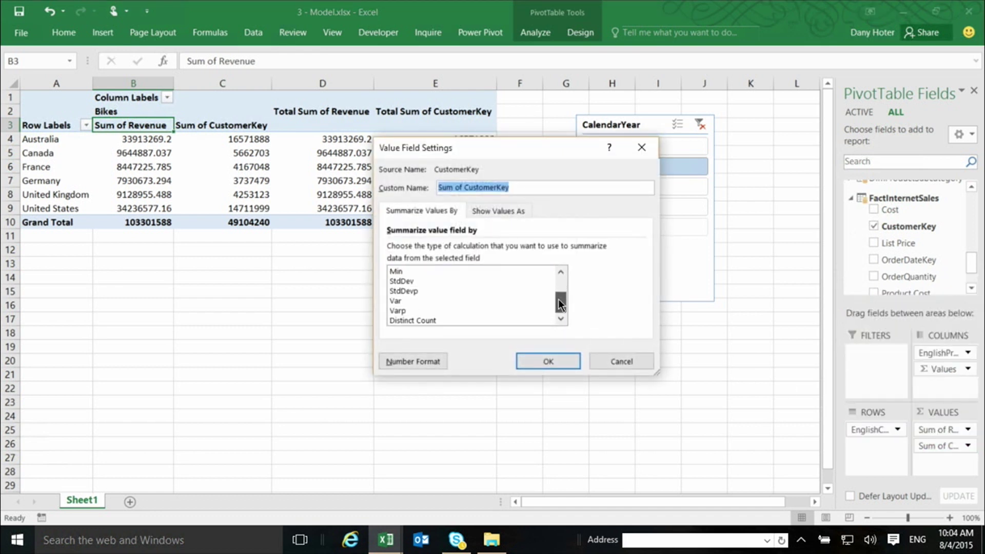
{"action": "left_click", "coordinate": [409, 321]}
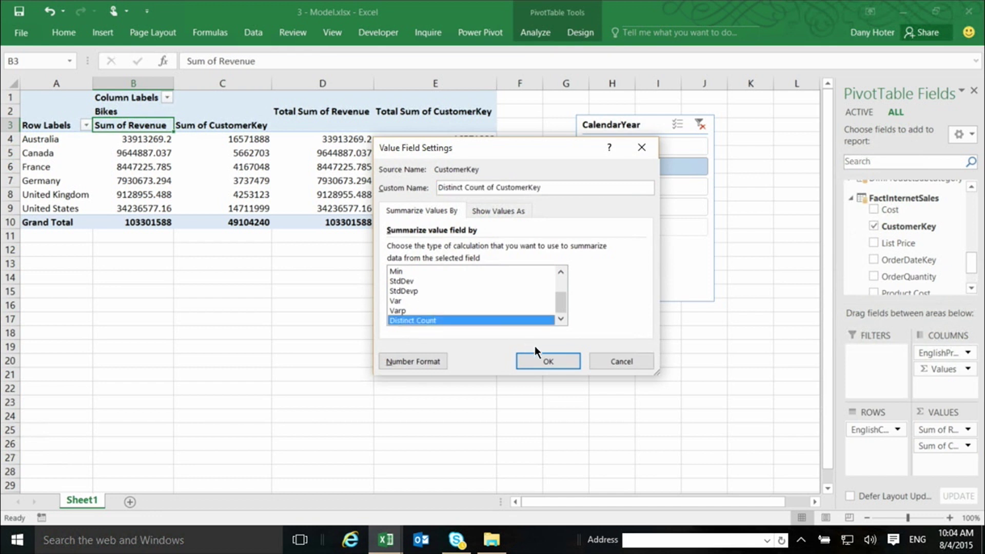
{"action": "left_click", "coordinate": [537, 359]}
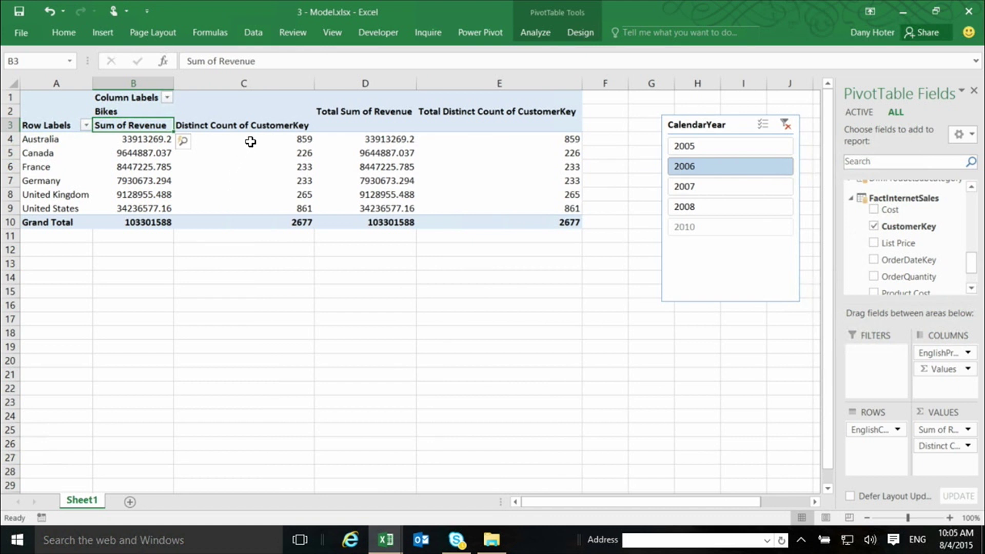
{"action": "mouse_move", "coordinate": [256, 148]}
{"action": "mouse_move", "coordinate": [370, 175]}
{"action": "left_click", "coordinate": [692, 186]}
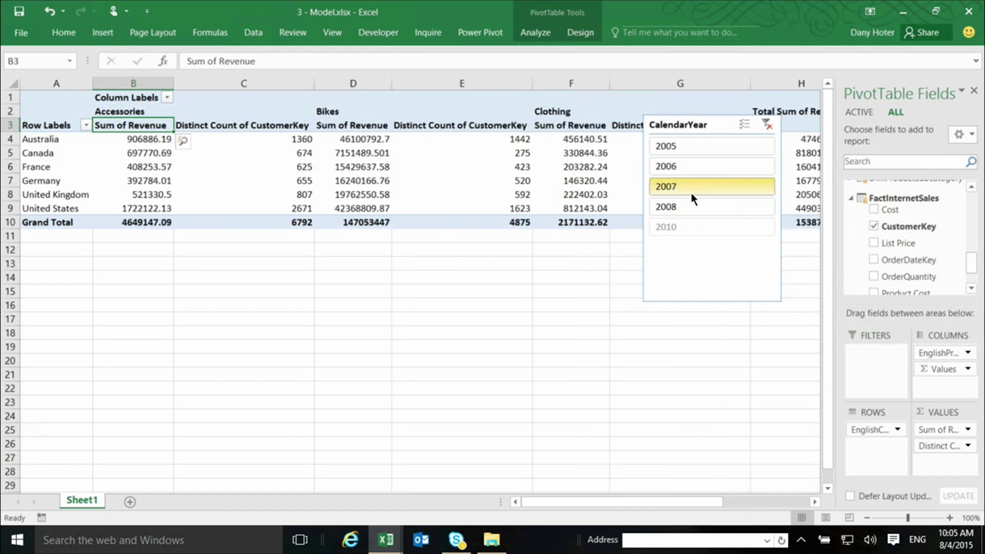
{"action": "left_click", "coordinate": [688, 204]}
{"action": "left_click", "coordinate": [685, 162]}
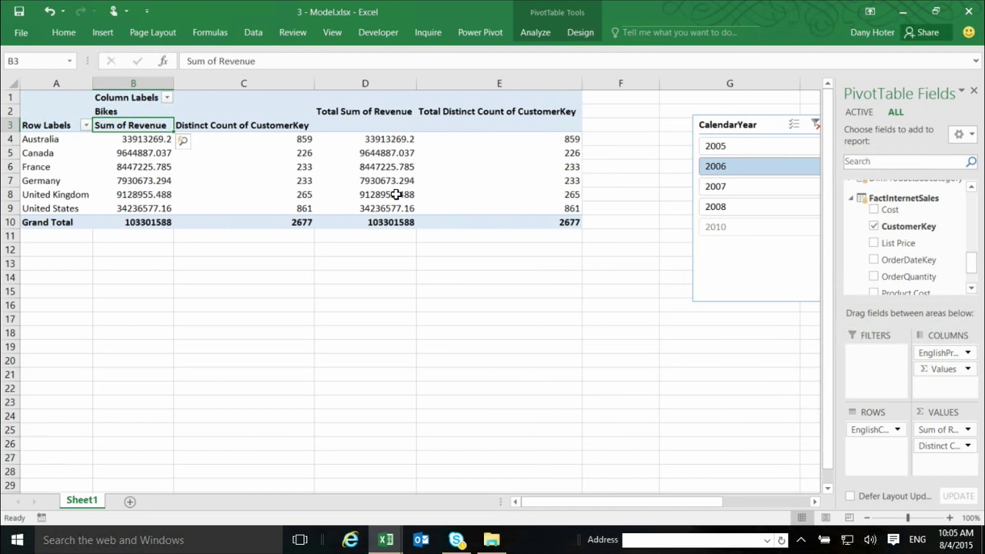
Open the data model in Power Pivot and format the Revenue column as $ English (United States).
{"action": "mouse_move", "coordinate": [430, 193]}
{"action": "left_click", "coordinate": [245, 32]}
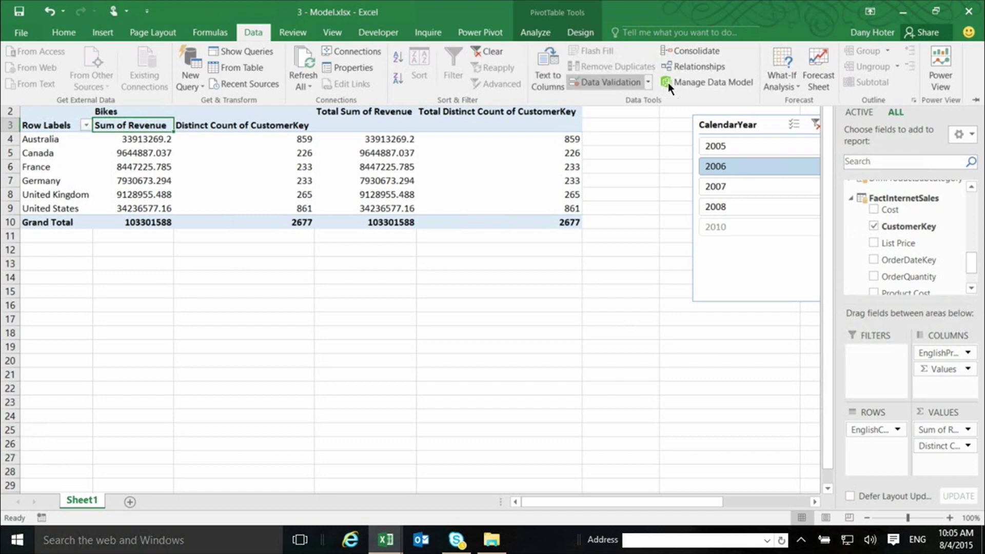
{"action": "left_click", "coordinate": [690, 82]}
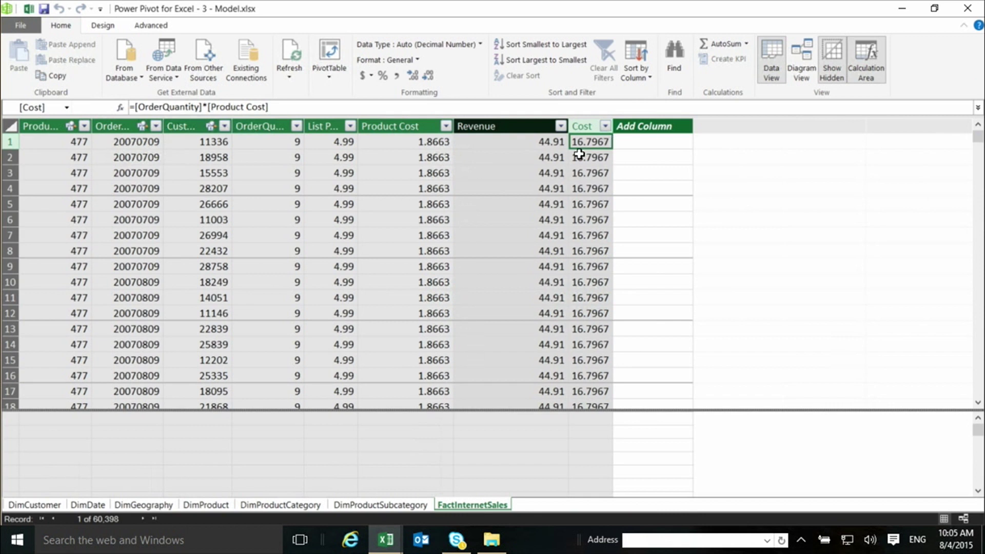
{"action": "left_click", "coordinate": [501, 144]}
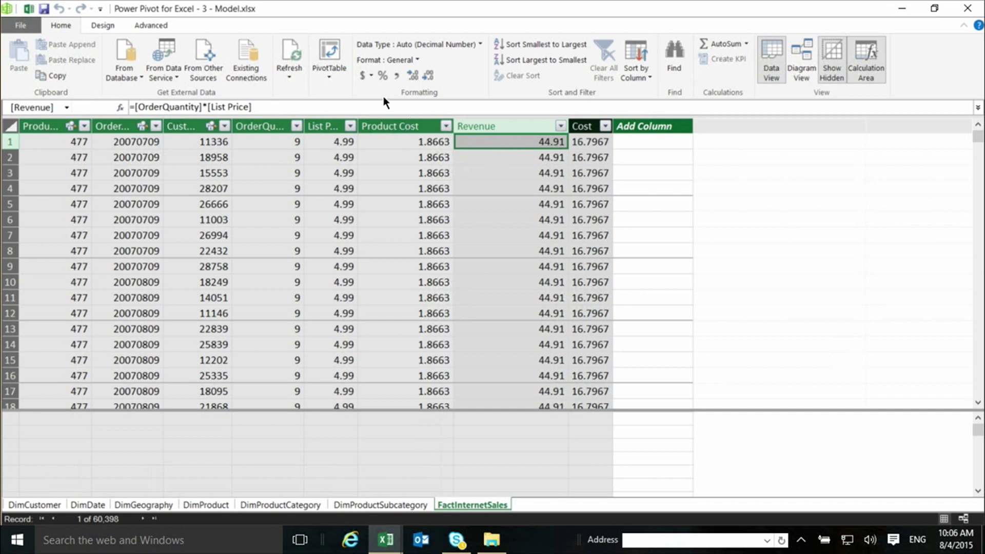
{"action": "left_click", "coordinate": [371, 75]}
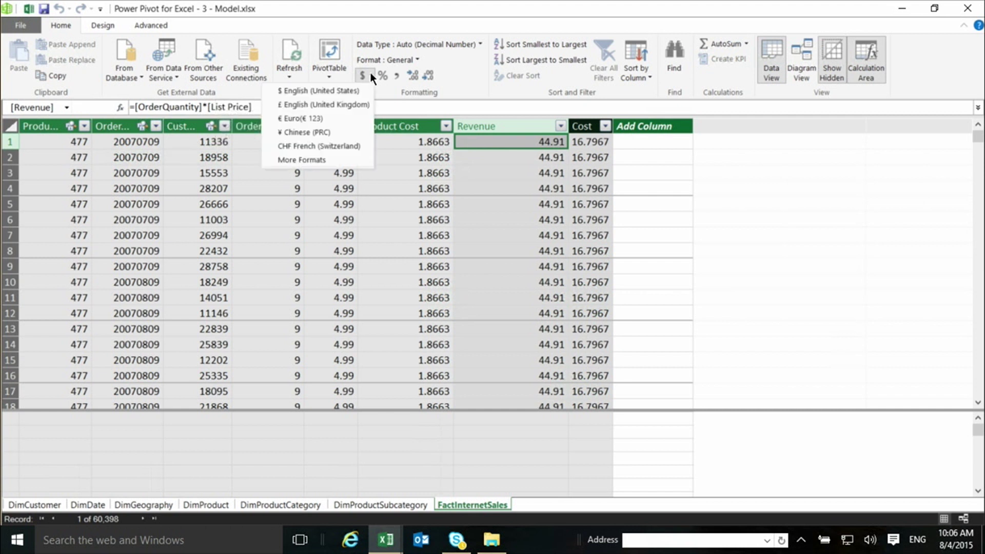
{"action": "left_click", "coordinate": [331, 89]}
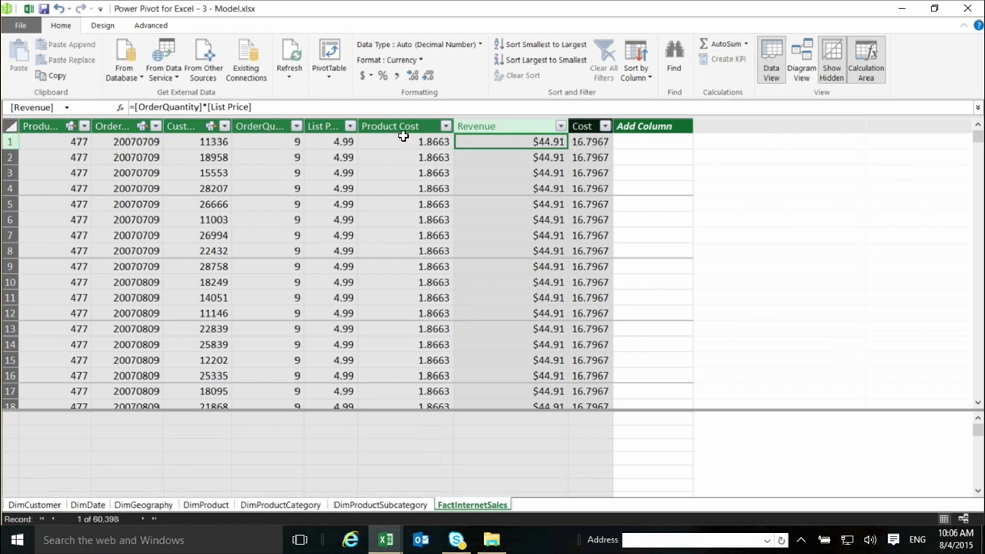
{"action": "left_click", "coordinate": [282, 106]}
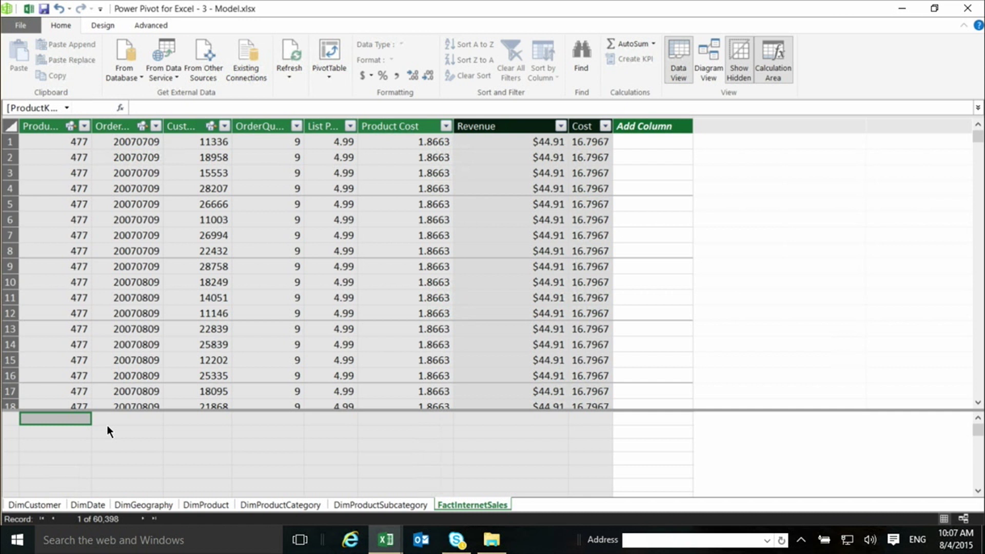
Create the measure TotRev:=SUM(FactInternetSales[Revenue]) formatted as $ English (United States).
{"action": "type", "text": "Tot"}
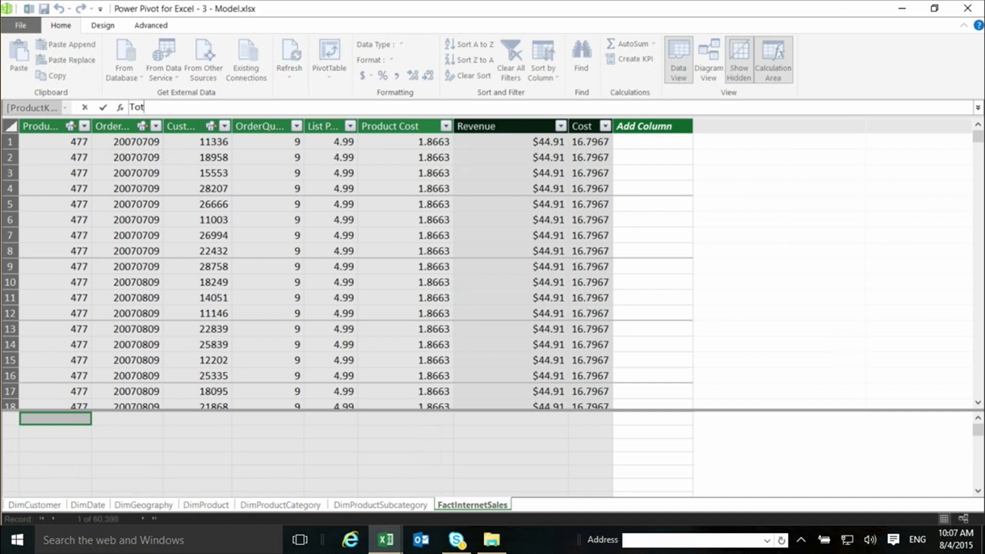
{"action": "type", "text": "Rev:="}
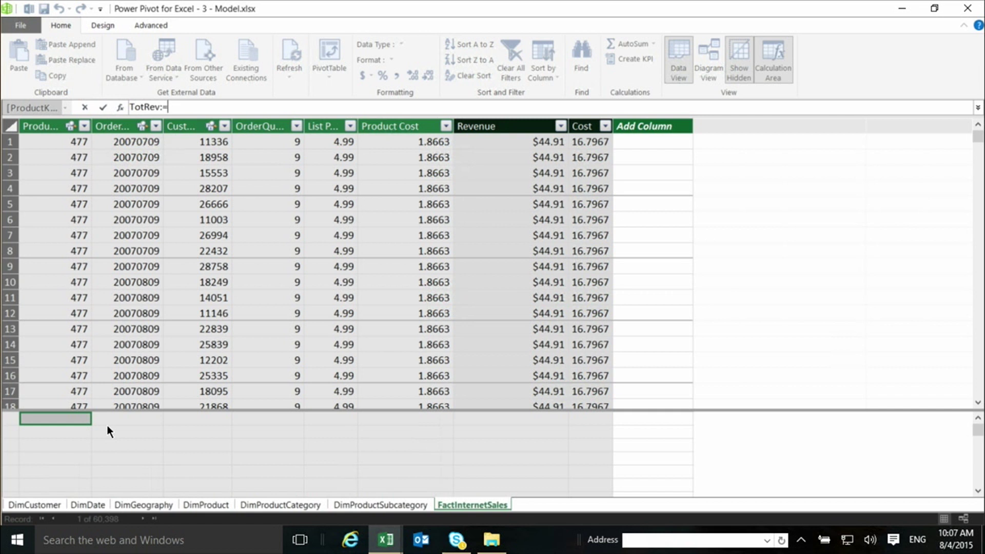
{"action": "type", "text": "sum("}
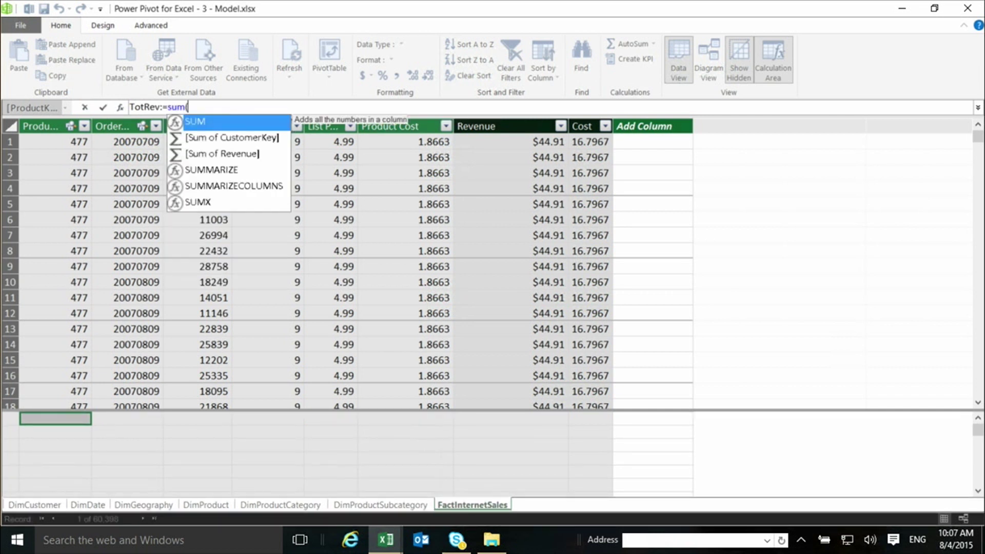
{"action": "type", "text": "reve"}
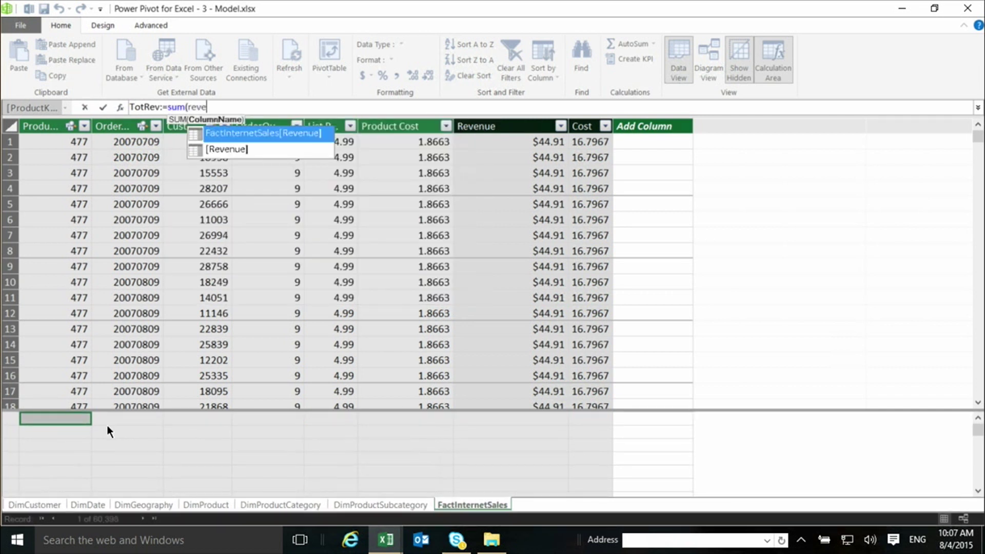
{"action": "key", "text": "Tab"}
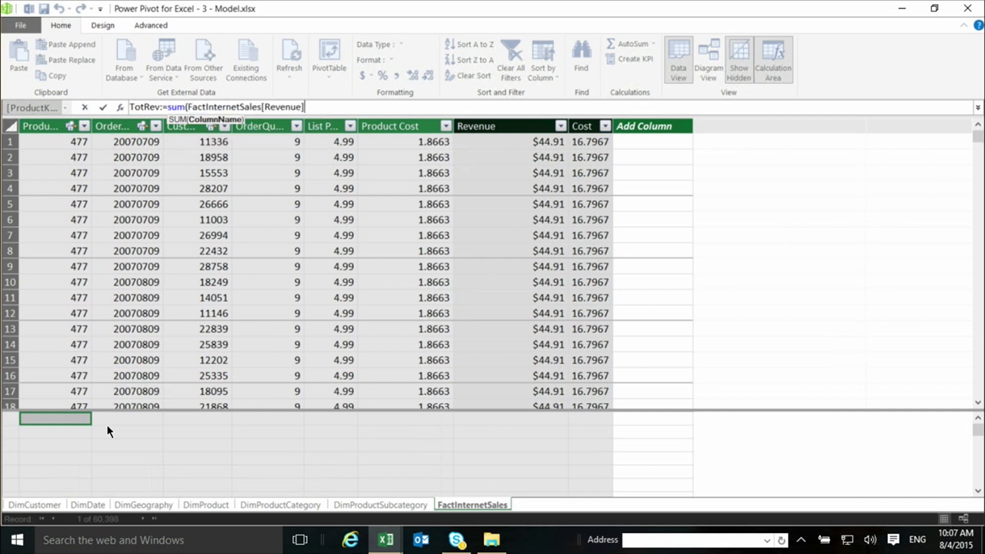
{"action": "type", "text": ")"}
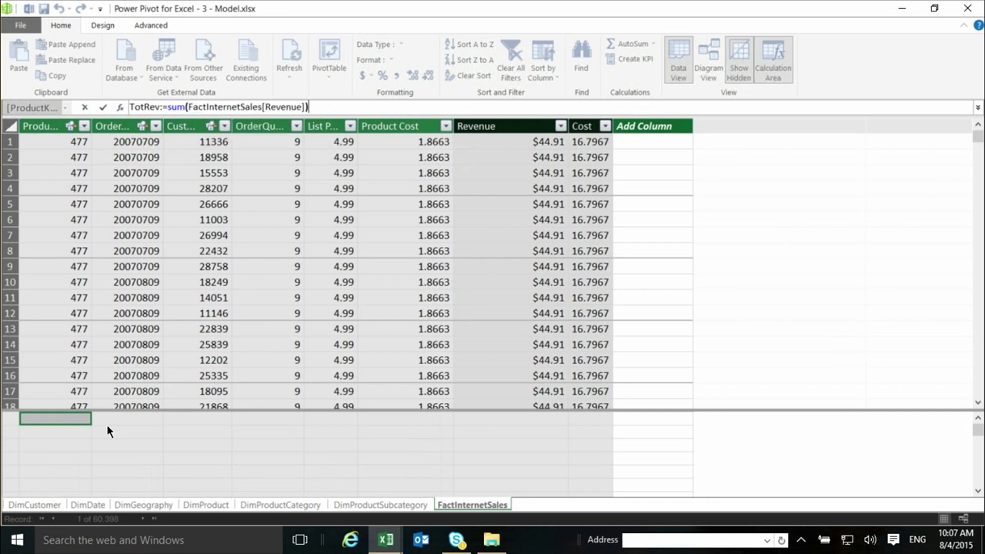
{"action": "key", "text": "Return"}
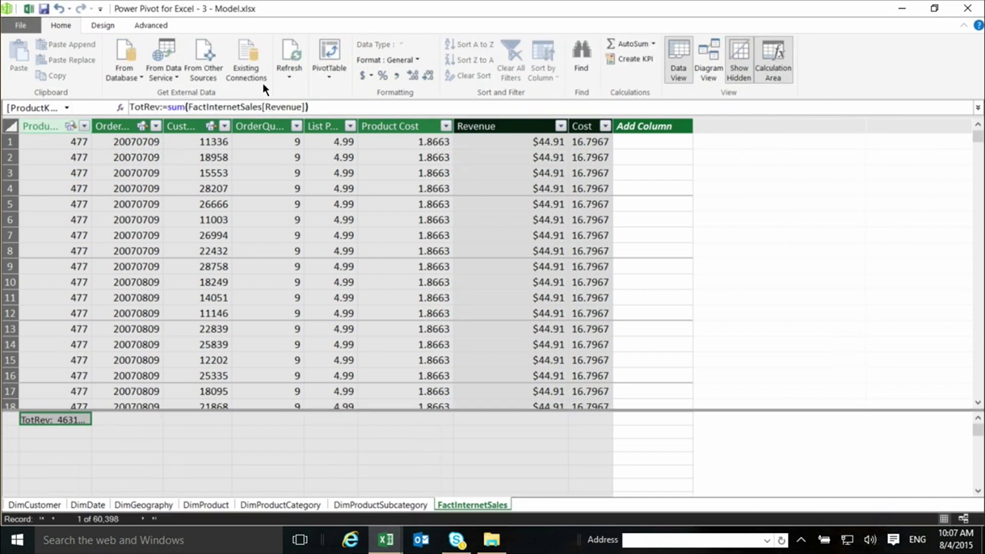
{"action": "left_click", "coordinate": [367, 76]}
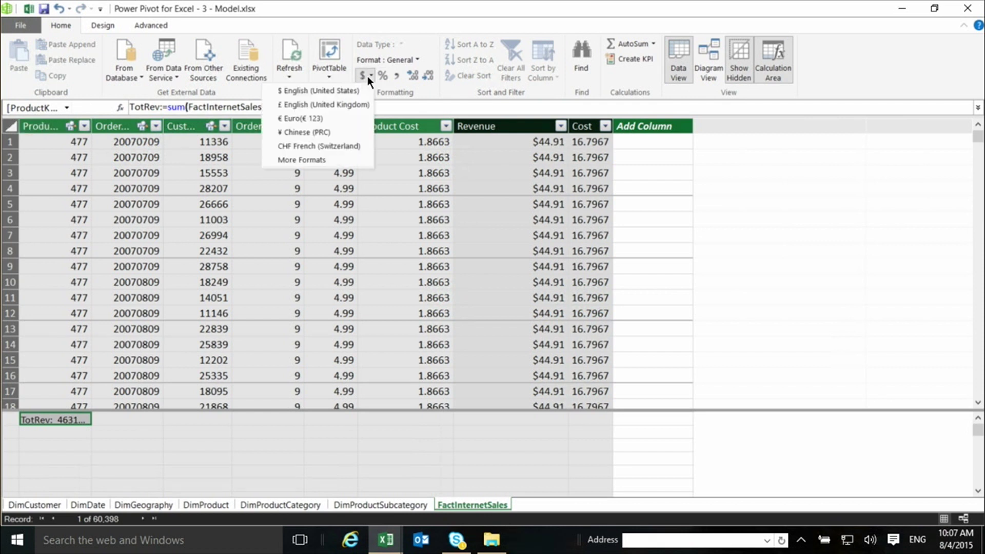
{"action": "left_click", "coordinate": [337, 89]}
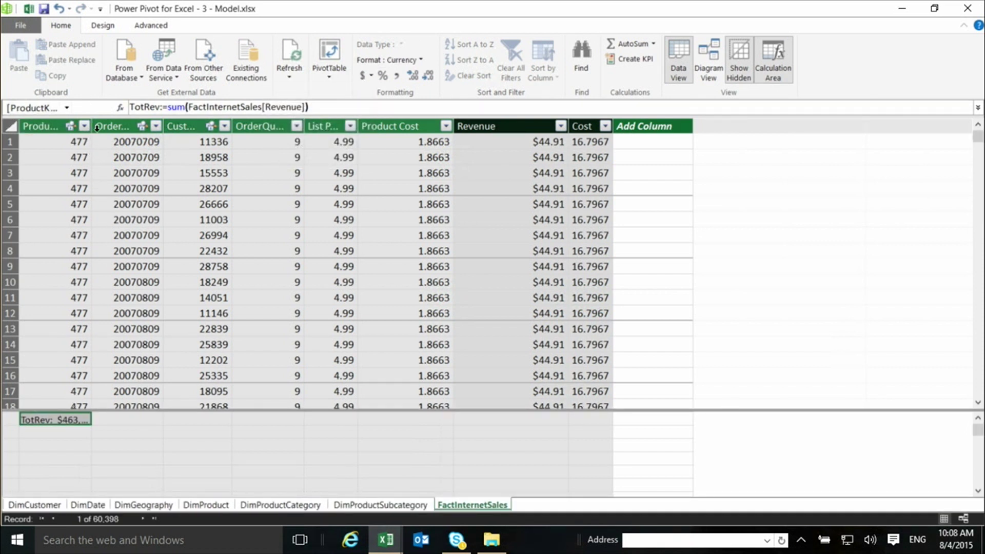
Widen the ProductKey column and return to the Excel workbook.
{"action": "left_click_drag", "start_coordinate": [93, 128], "coordinate": [133, 132]}
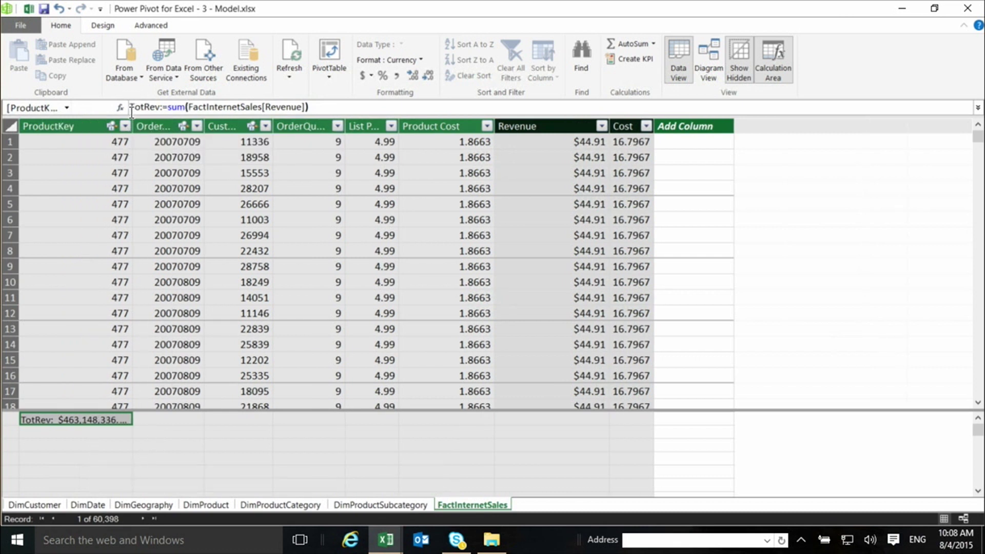
{"action": "left_click_drag", "start_coordinate": [132, 125], "coordinate": [147, 126]}
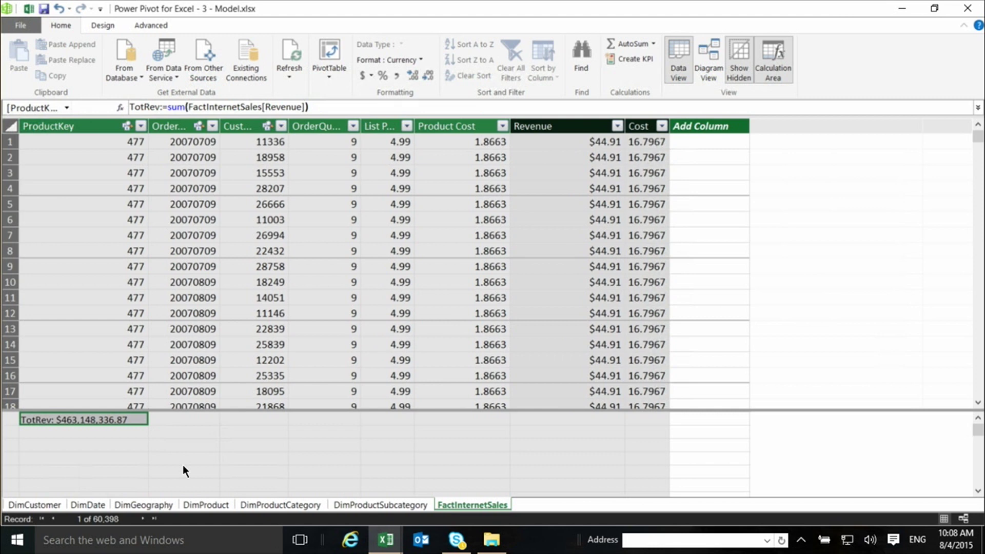
{"action": "key", "text": "alt+Tab"}
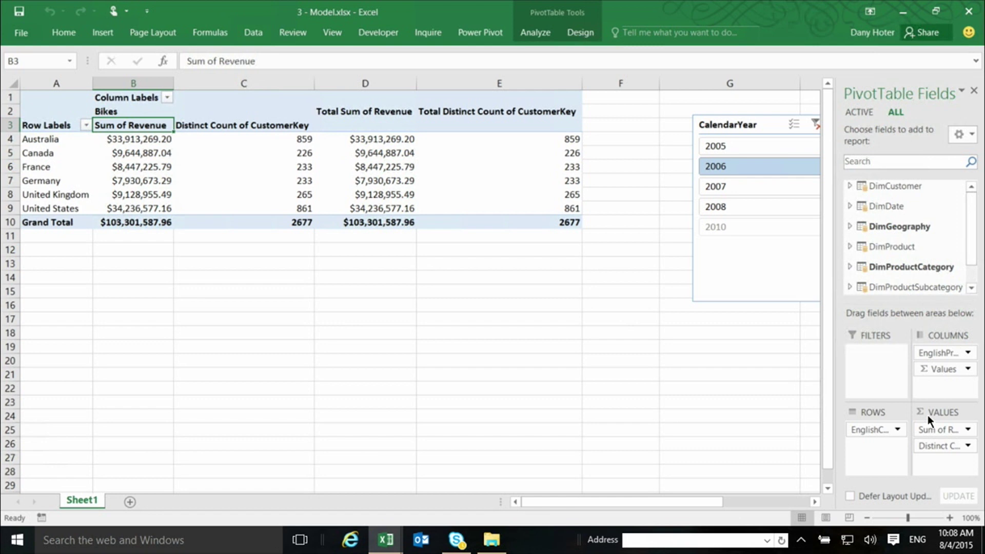
{"action": "key", "text": "alt+Tab"}
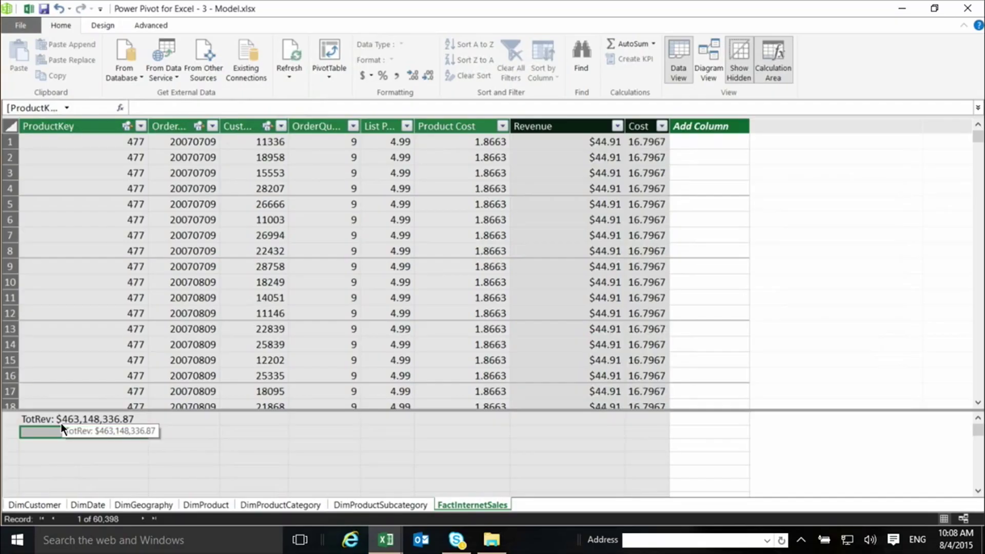
{"action": "type", "text": "TotCos"}
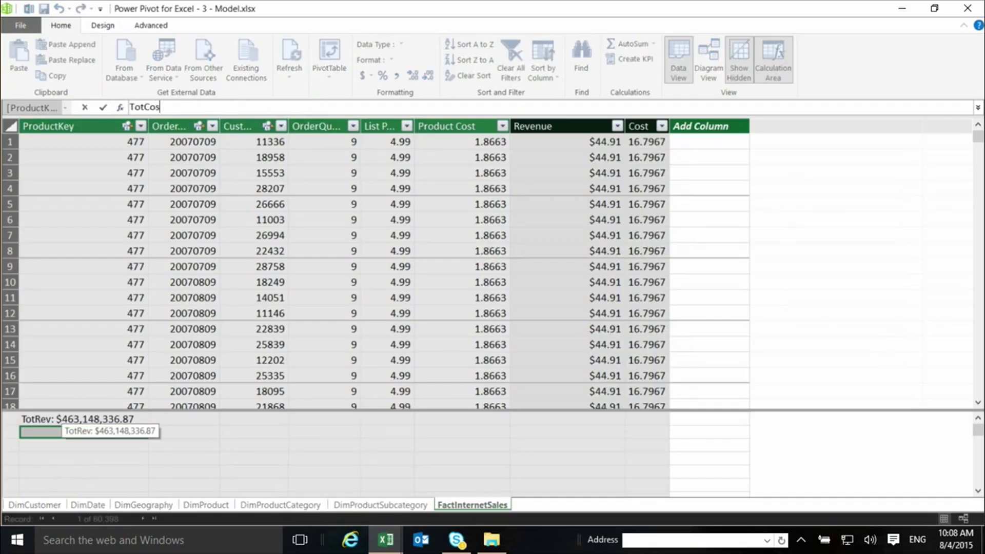
{"action": "type", "text": "t:="}
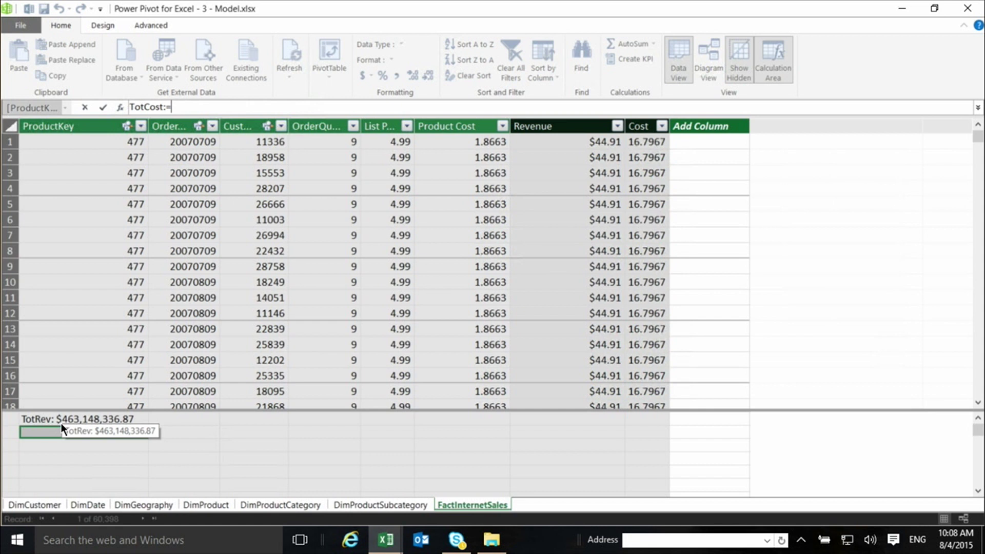
{"action": "type", "text": "sum"}
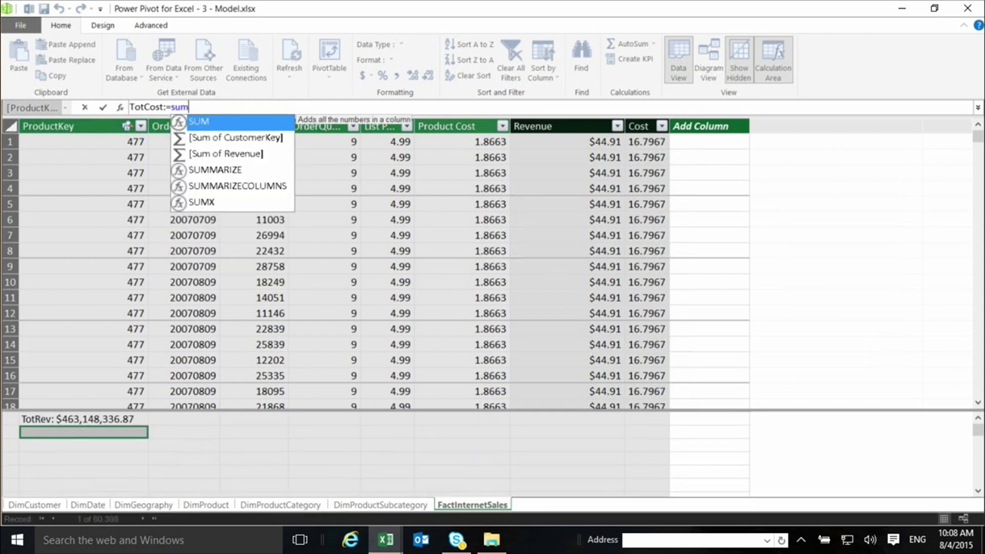
{"action": "type", "text": "(cos"}
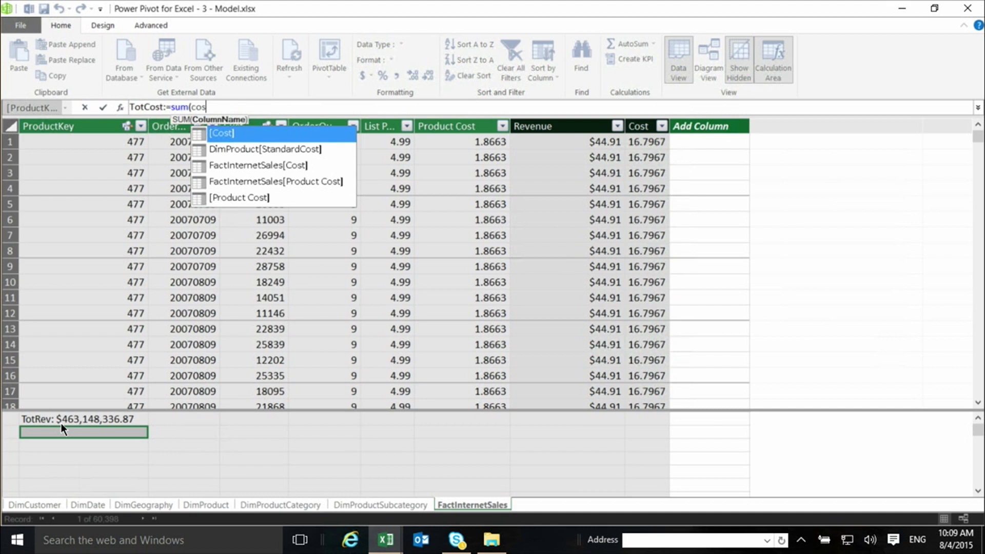
Create the measure TotCost:=SUM(FactInternetSales[Cost]) formatted as $ English (United States).
{"action": "key", "text": "Down"}
{"action": "key", "text": "Down"}
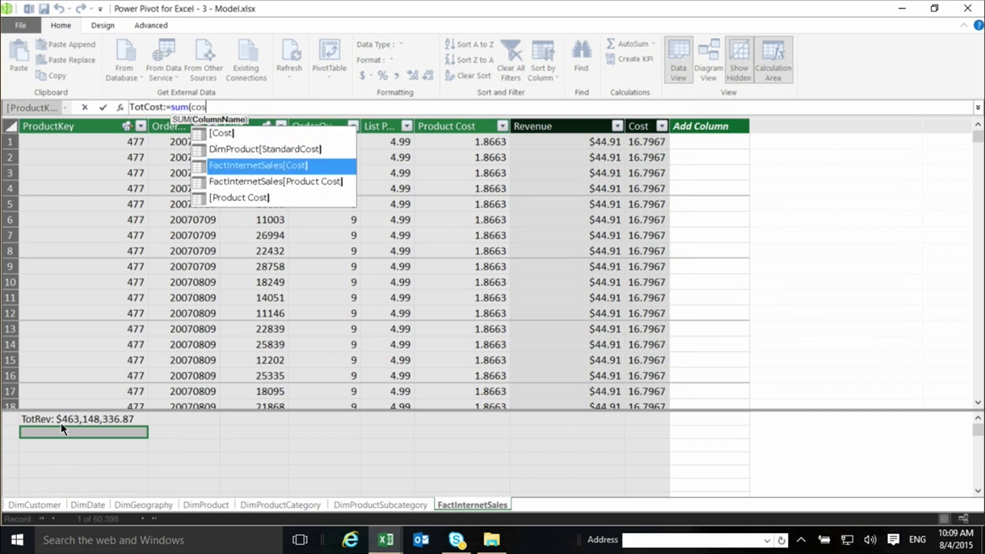
{"action": "key", "text": "Tab"}
{"action": "type", "text": ")"}
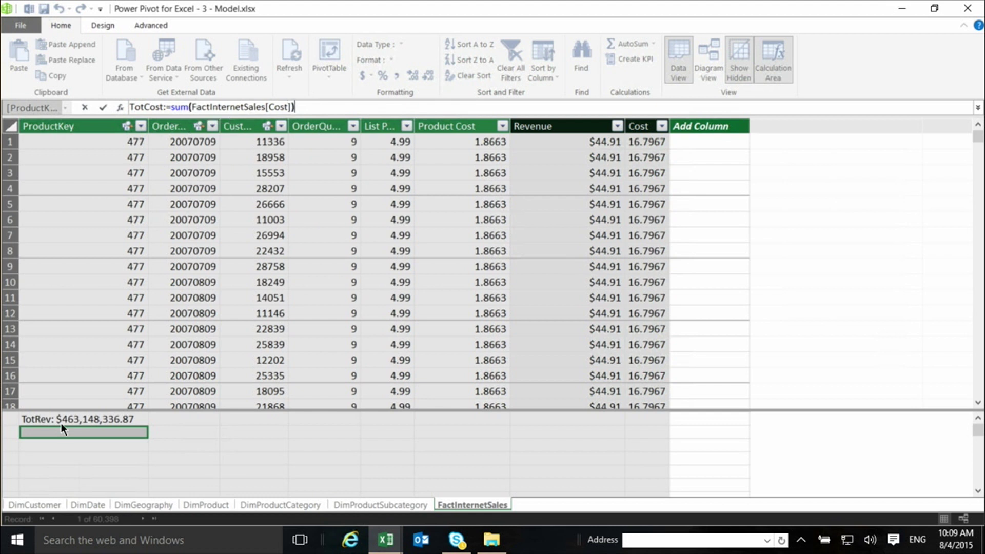
{"action": "key", "text": "Return"}
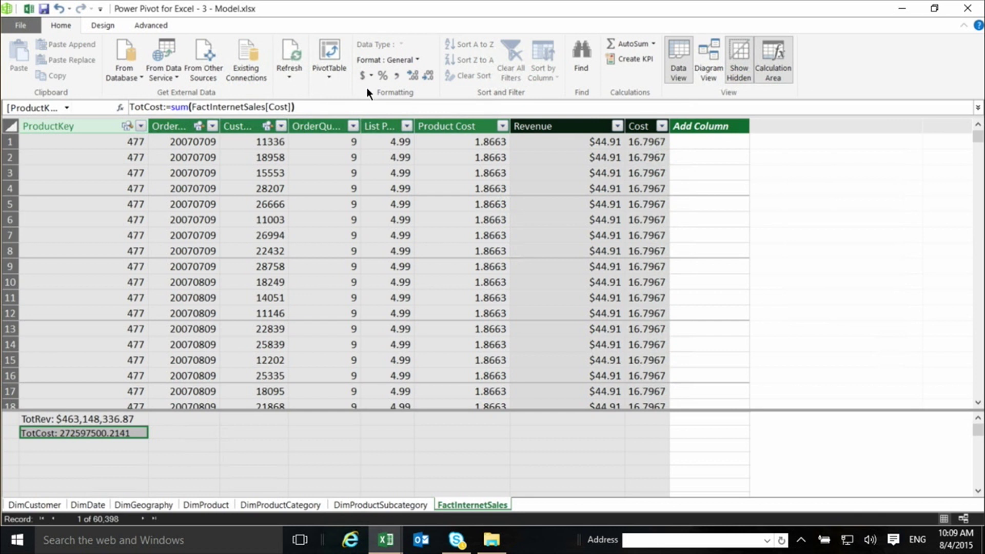
{"action": "left_click", "coordinate": [370, 79]}
{"action": "left_click", "coordinate": [328, 90]}
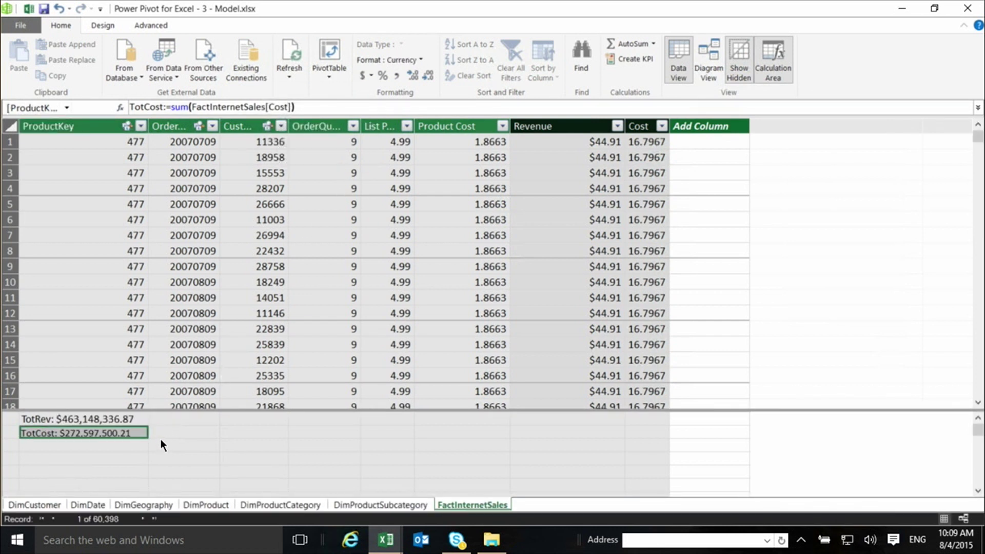
{"action": "left_click", "coordinate": [35, 448]}
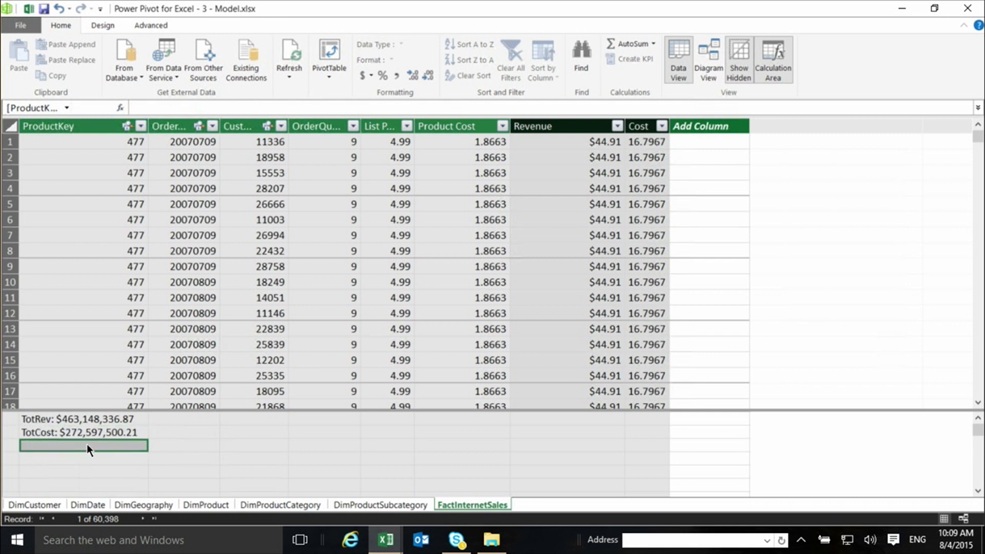
Create Margin%:=([TotRev]-[TotCost])/[TotCost] formatted as a percentage, then return to Excel.
{"action": "type", "text": "MA"}
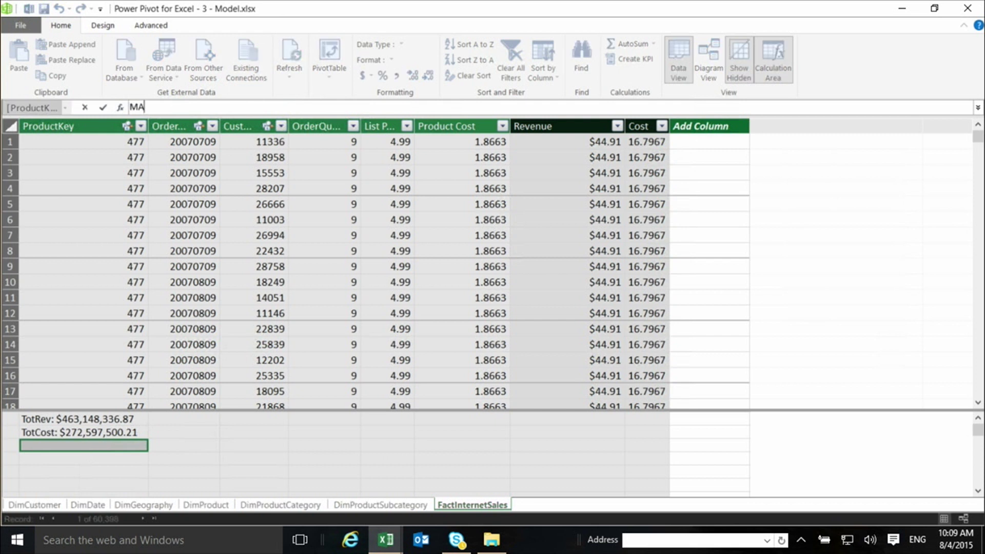
{"action": "type", "text": "rgin%"}
{"action": "key", "text": "BackSpace"}
{"action": "key", "text": "BackSpace"}
{"action": "key", "text": "BackSpace"}
{"action": "key", "text": "BackSpace"}
{"action": "key", "text": "BackSpace"}
{"action": "key", "text": "BackSpace"}
{"action": "type", "text": "argin%:="}
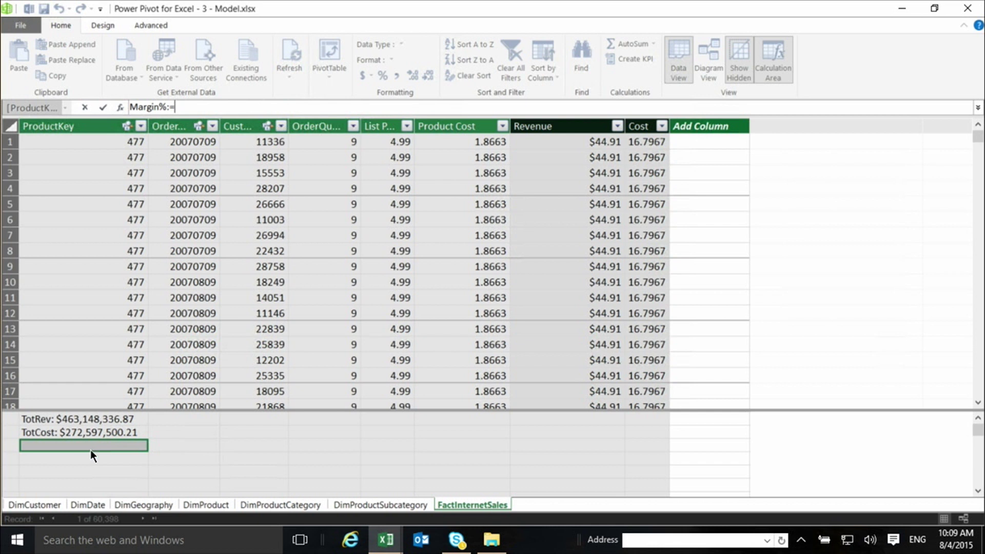
{"action": "type", "text": "("}
{"action": "left_click", "coordinate": [66, 417]}
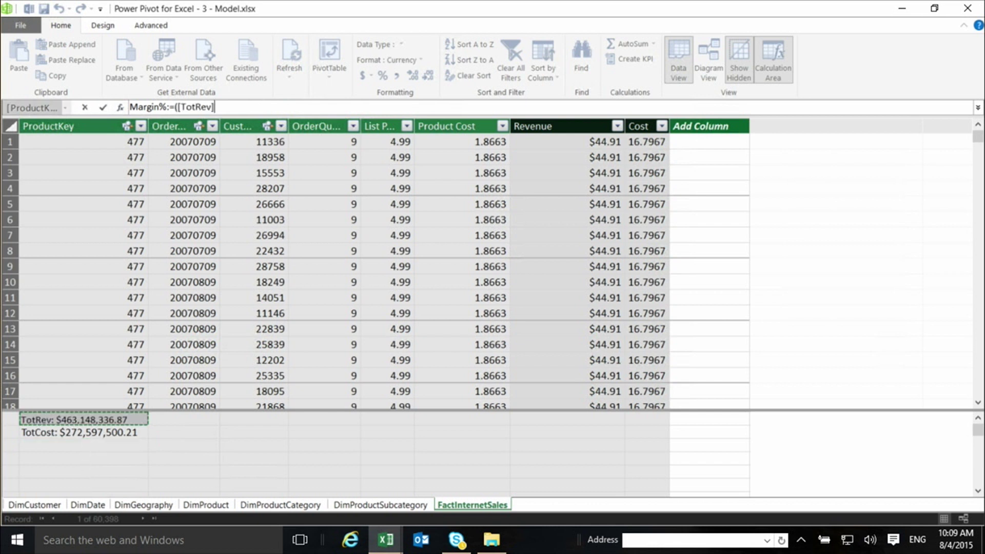
{"action": "type", "text": "-"}
{"action": "left_click", "coordinate": [35, 430]}
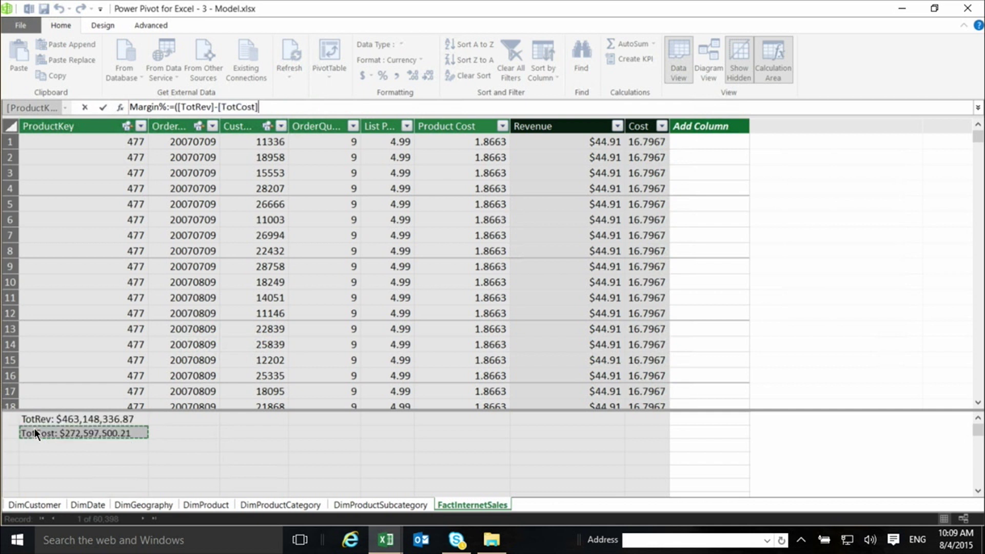
{"action": "type", "text": ")/"}
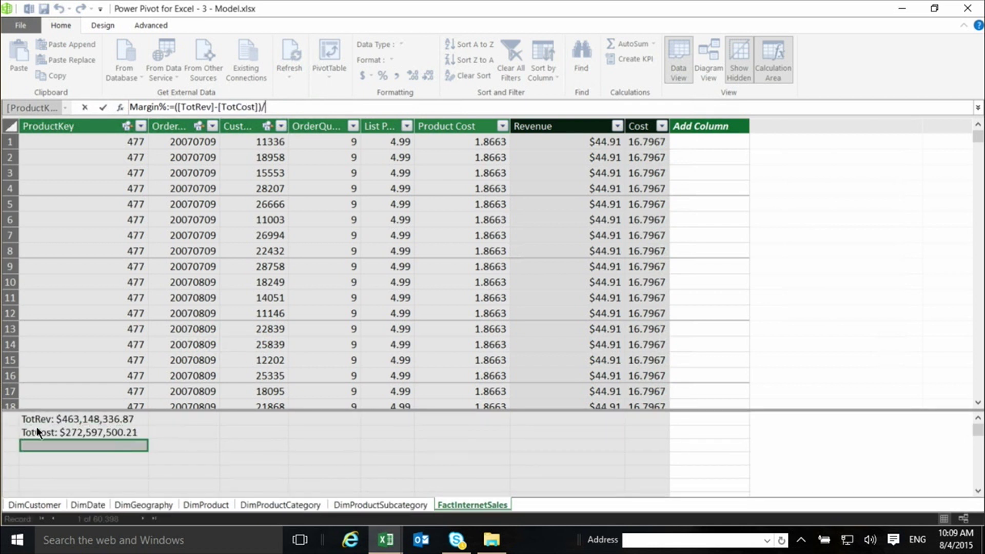
{"action": "left_click", "coordinate": [41, 430]}
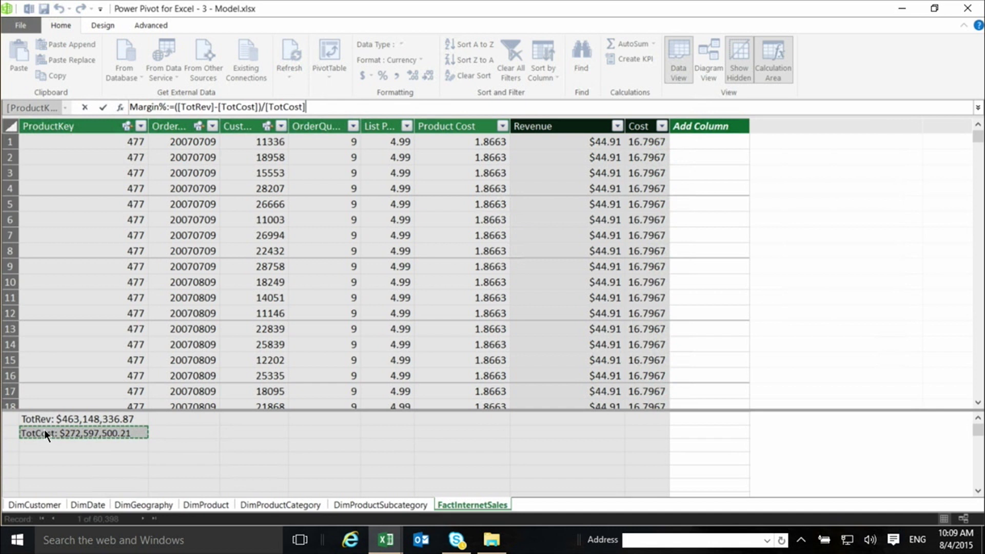
{"action": "key", "text": "Return"}
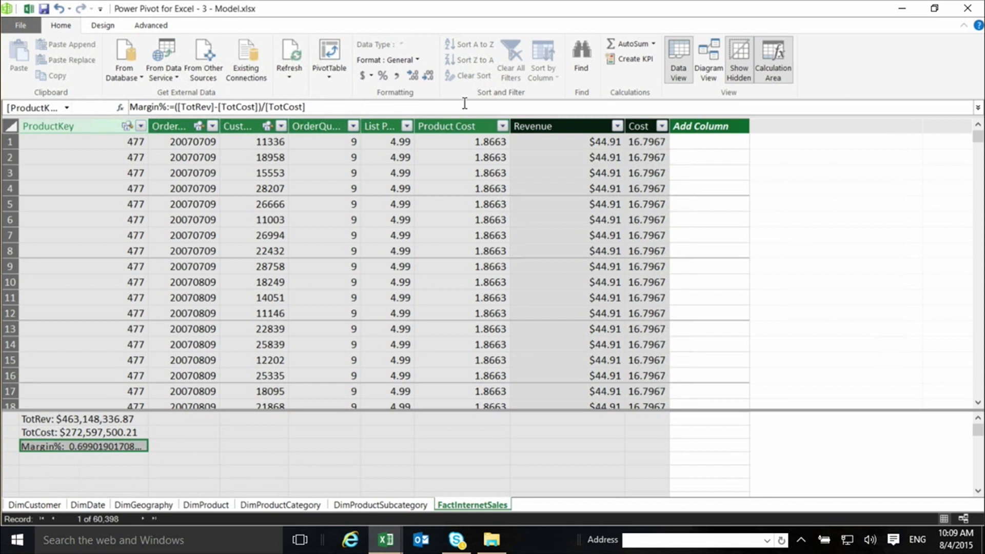
{"action": "left_click", "coordinate": [383, 76]}
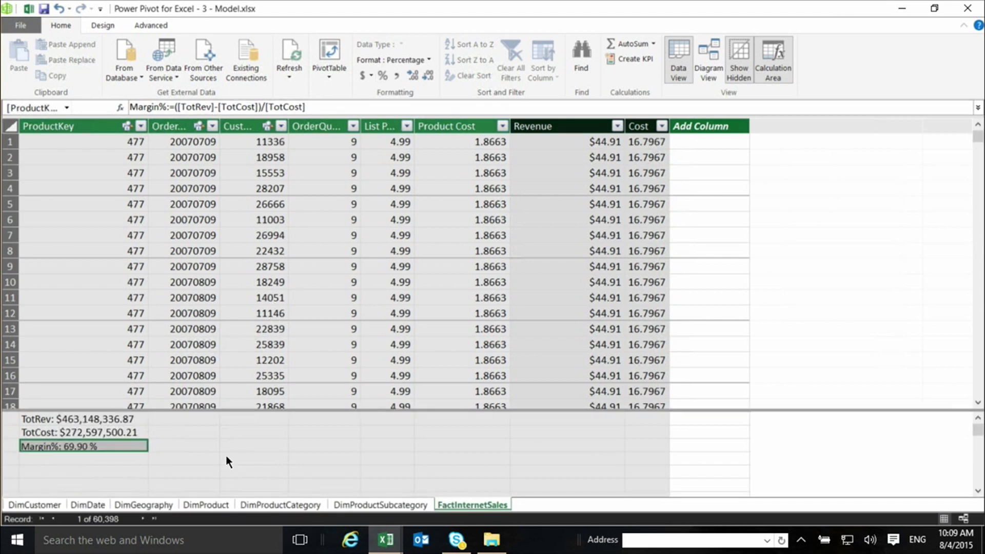
{"action": "key", "text": "alt+Tab"}
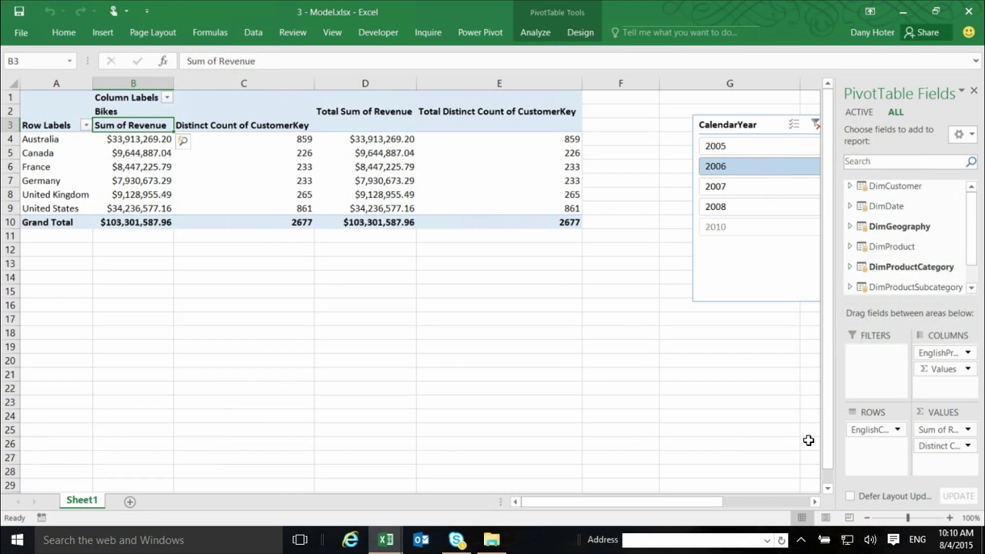
Remove Sum of Revenue and the CustomerKey distinct count from the PivotTable values.
{"action": "left_click_drag", "start_coordinate": [696, 375], "coordinate": [696, 374]}
{"action": "left_click", "coordinate": [936, 429]}
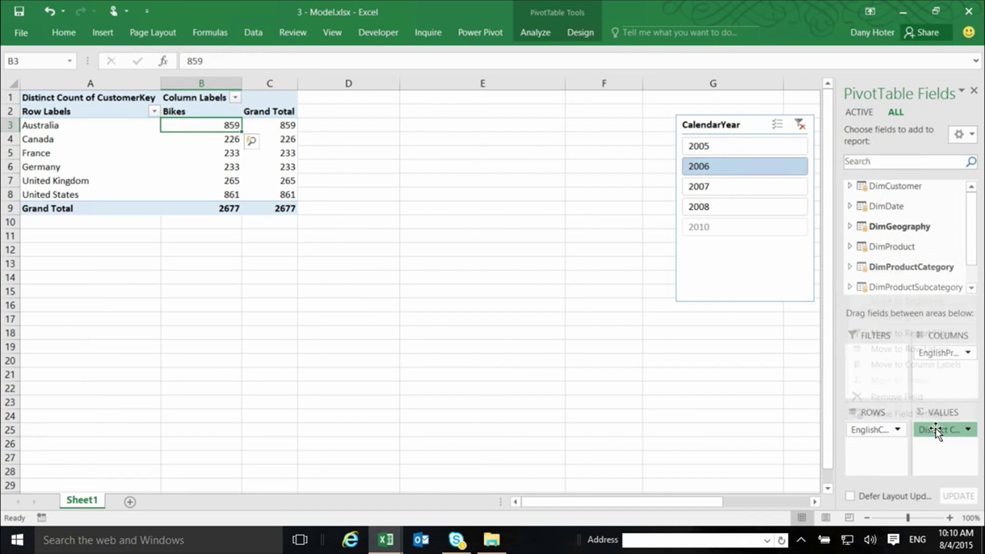
{"action": "left_click", "coordinate": [665, 378]}
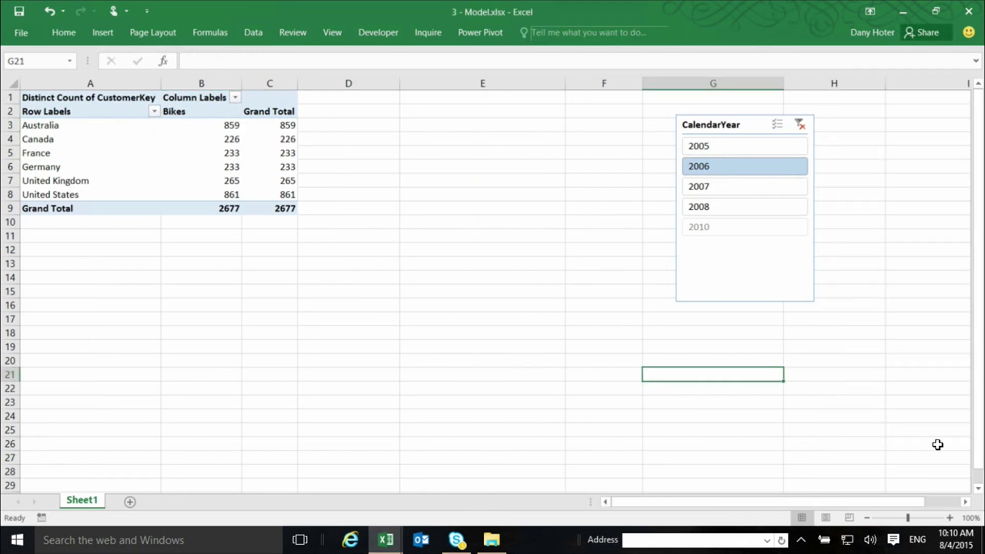
{"action": "left_click", "coordinate": [206, 153]}
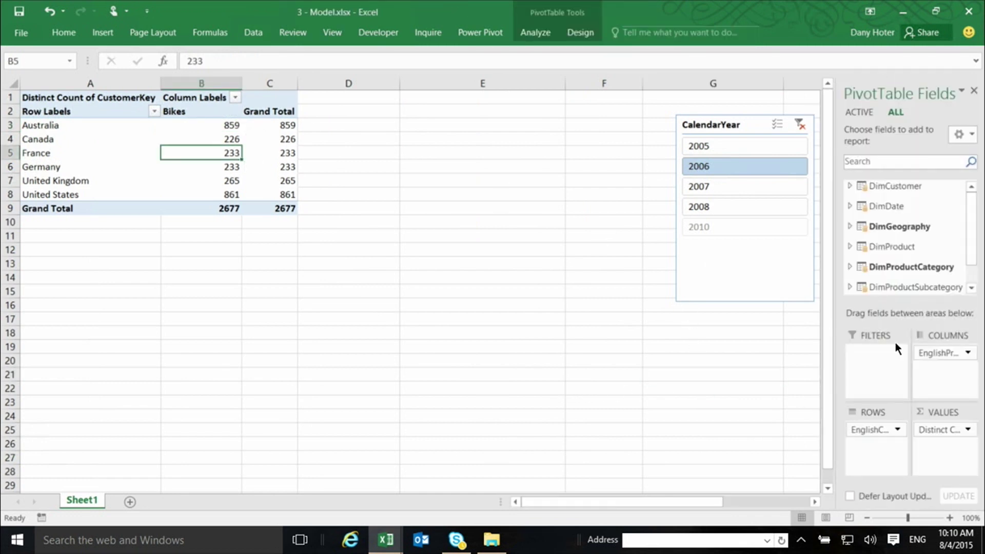
{"action": "left_click_drag", "start_coordinate": [932, 432], "coordinate": [472, 312]}
{"action": "scroll", "coordinate": [974, 275], "scroll_direction": "down", "scroll_amount": 1}
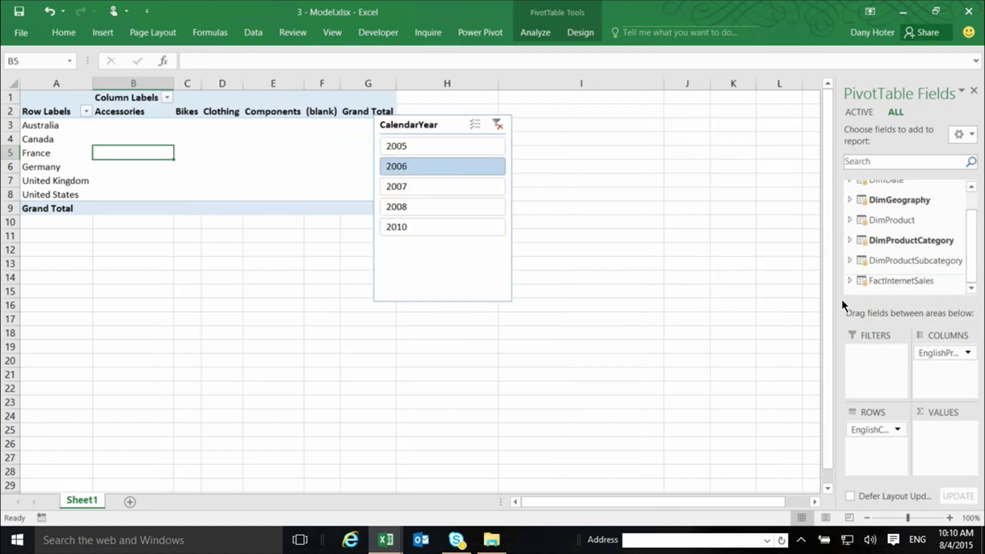
Add the FactInternetSales measures TotRev, TotCost and Margin% to the values.
{"action": "left_click", "coordinate": [851, 284]}
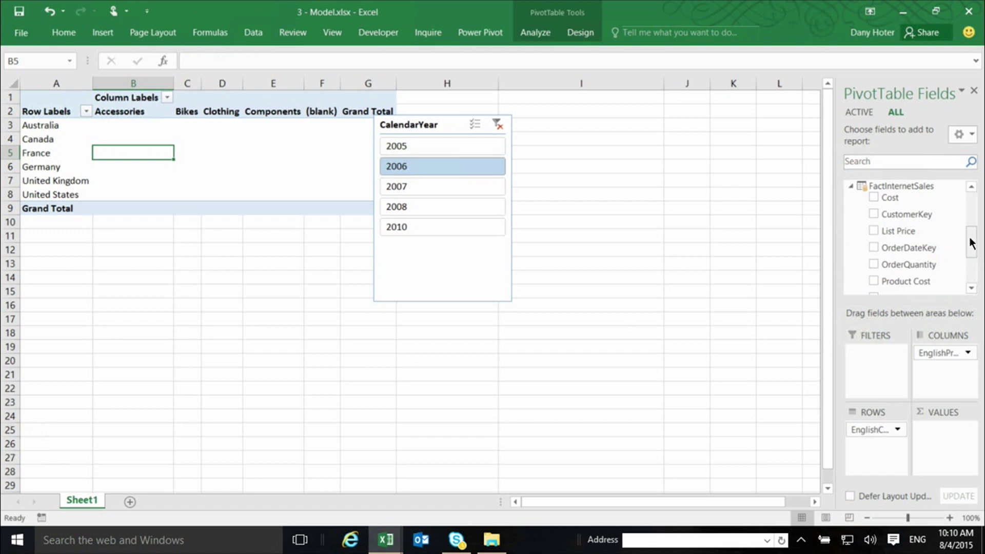
{"action": "left_click_drag", "start_coordinate": [970, 241], "coordinate": [970, 273]}
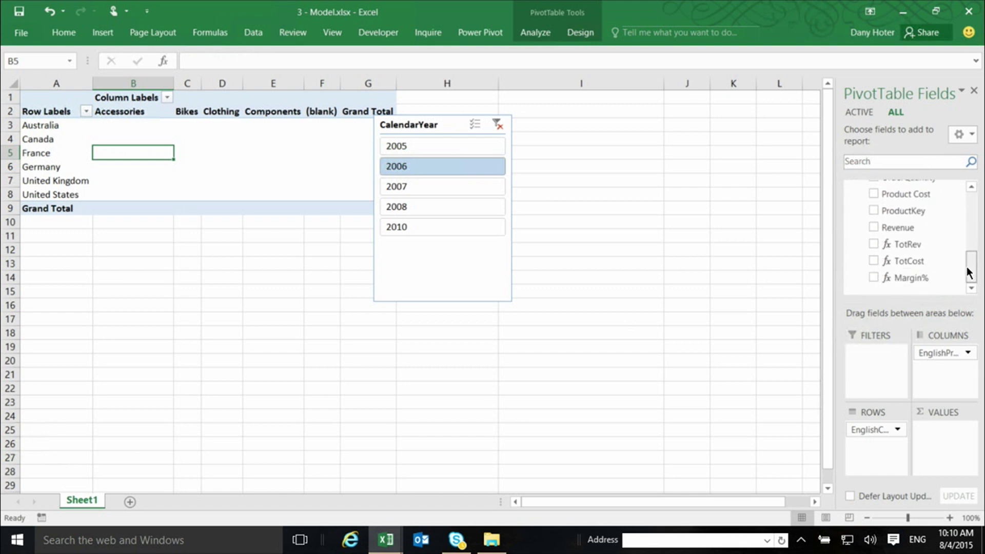
{"action": "left_click", "coordinate": [874, 244]}
{"action": "left_click", "coordinate": [873, 261]}
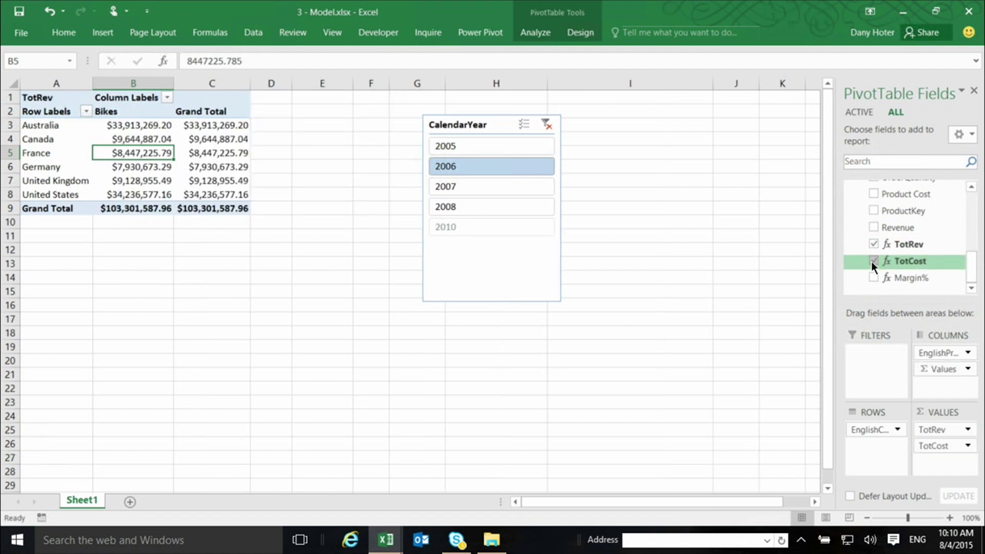
{"action": "left_click", "coordinate": [874, 278]}
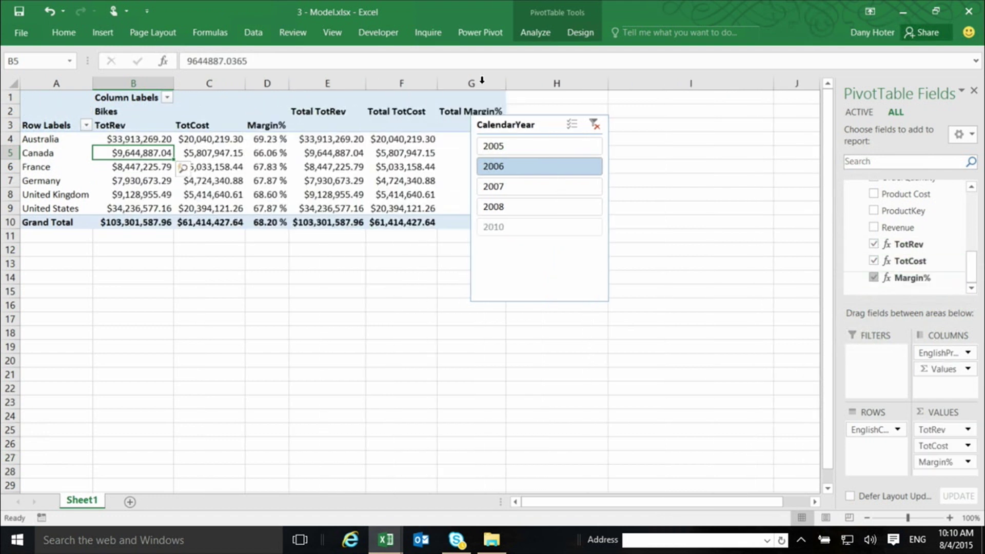
Move the CalendarYear slicer beside the PivotTable, try 2005 and 2007, then select 2006.
{"action": "left_click_drag", "start_coordinate": [543, 125], "coordinate": [655, 133]}
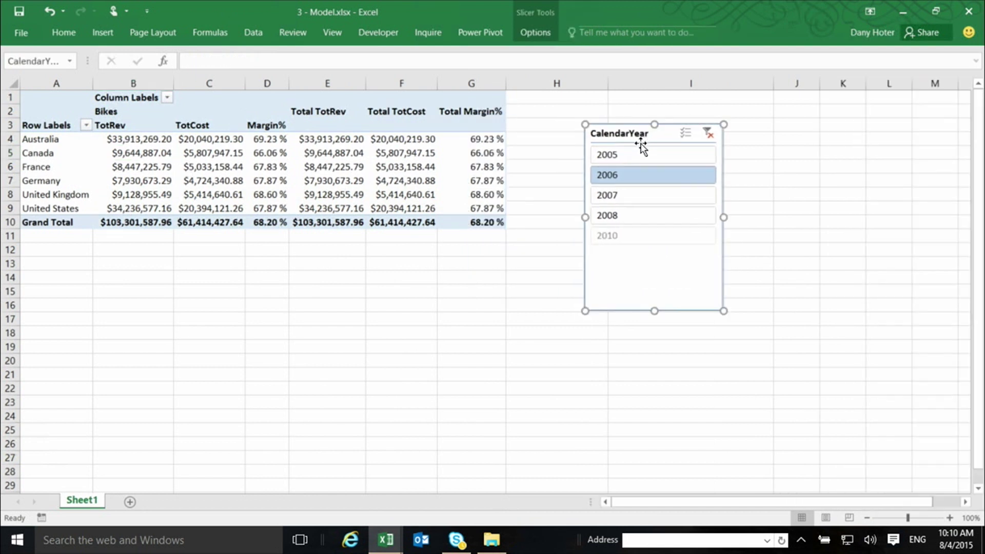
{"action": "left_click", "coordinate": [623, 156]}
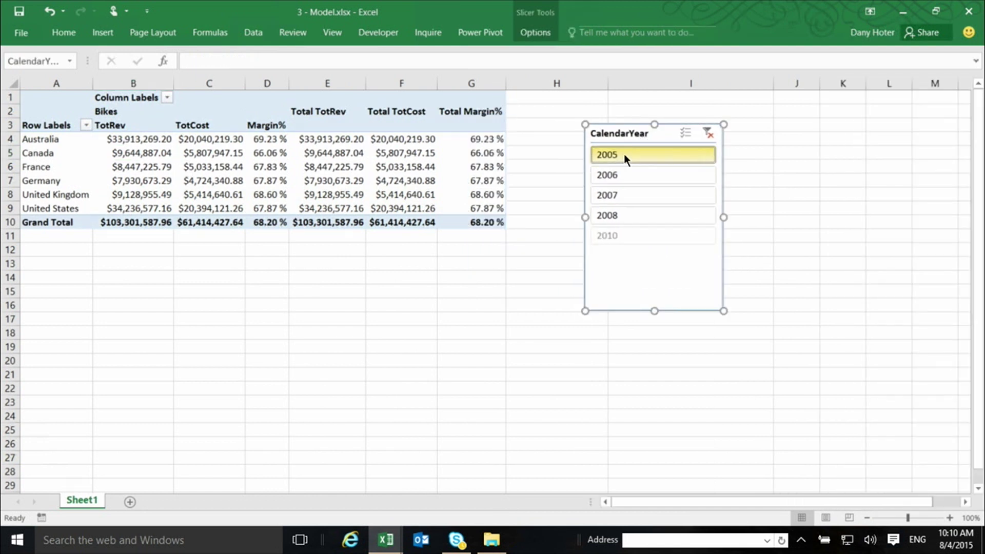
{"action": "left_click", "coordinate": [616, 194]}
{"action": "left_click", "coordinate": [587, 173]}
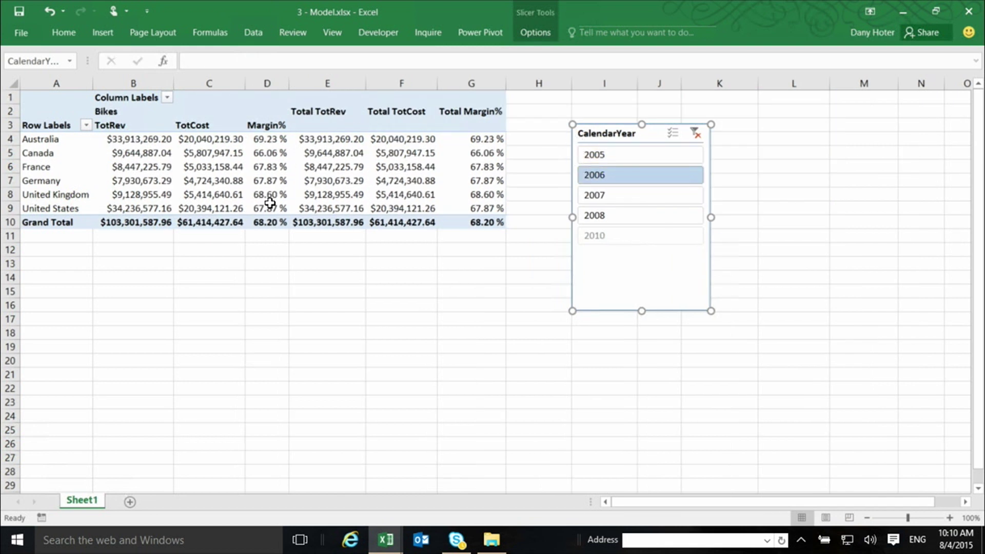
{"action": "mouse_move", "coordinate": [277, 196]}
{"action": "key", "text": "alt+Tab"}
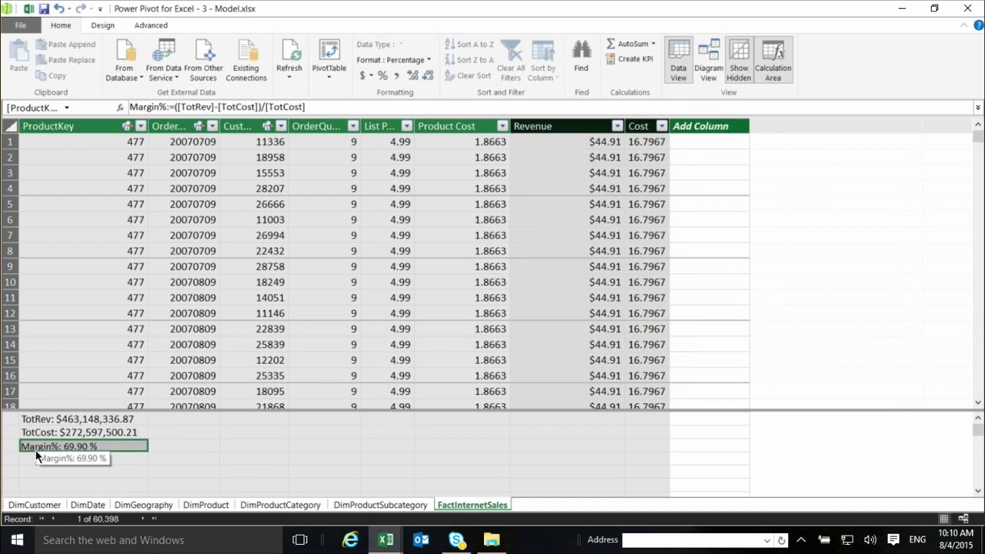
{"action": "left_click", "coordinate": [66, 420]}
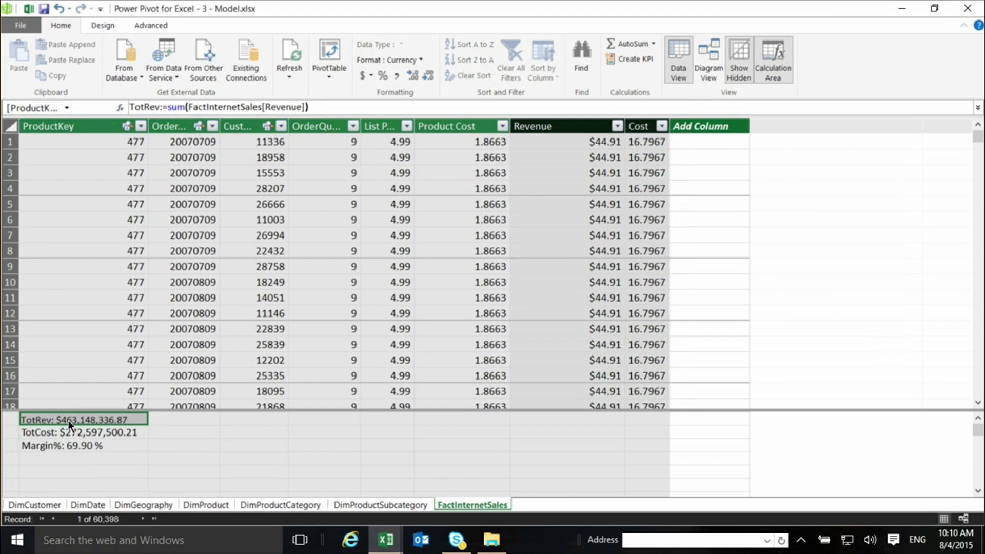
{"action": "key", "text": "alt+Tab"}
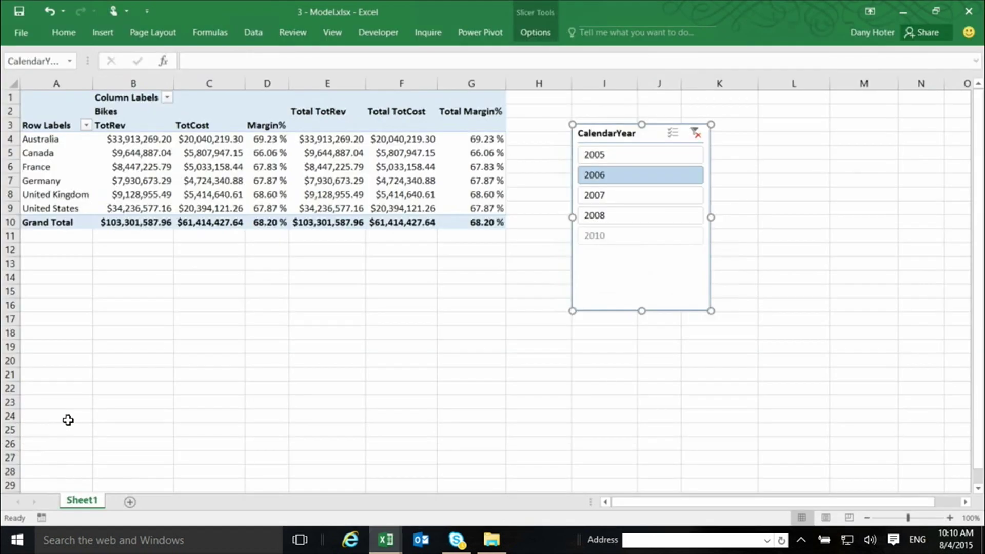
{"action": "left_click", "coordinate": [133, 142]}
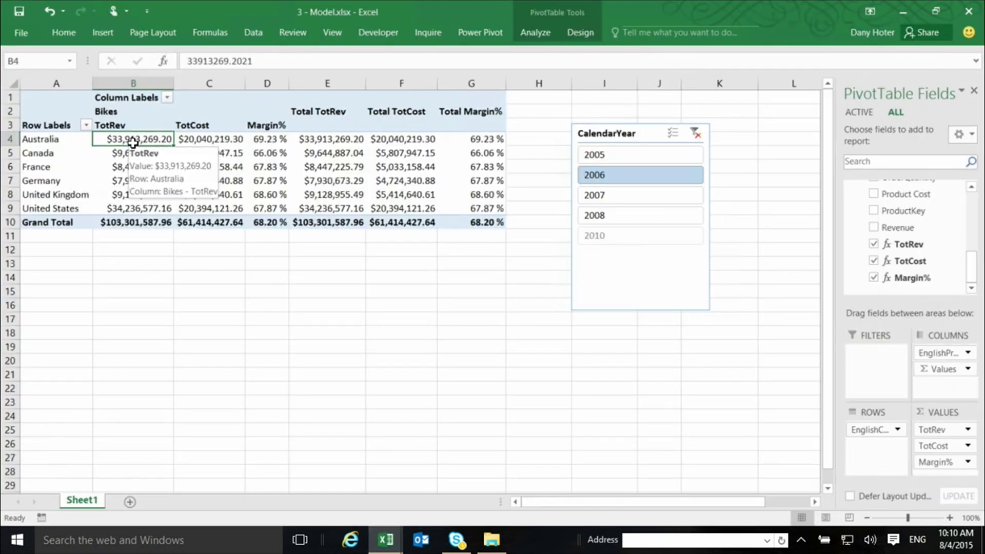
{"action": "mouse_move", "coordinate": [147, 210]}
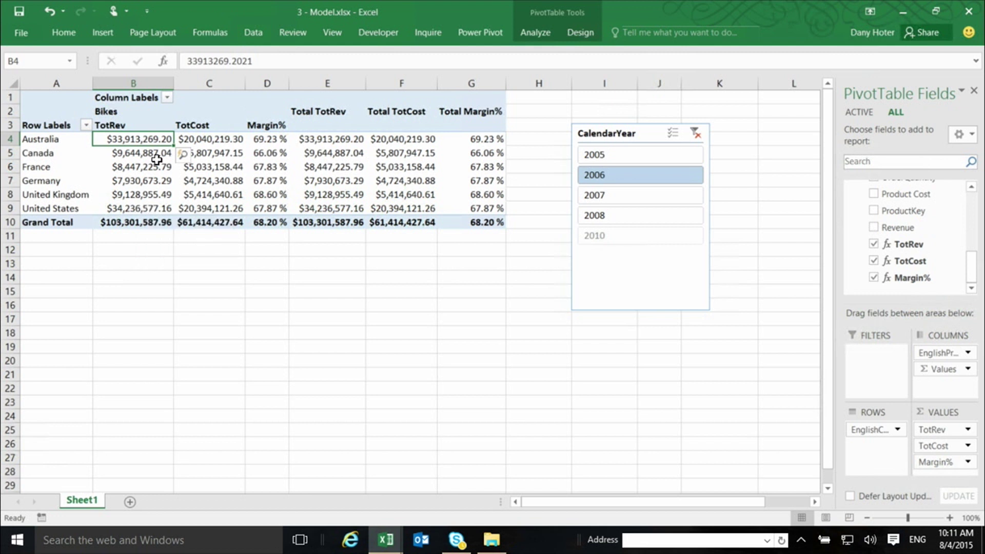
{"action": "mouse_move", "coordinate": [108, 140]}
{"action": "left_click", "coordinate": [224, 138]}
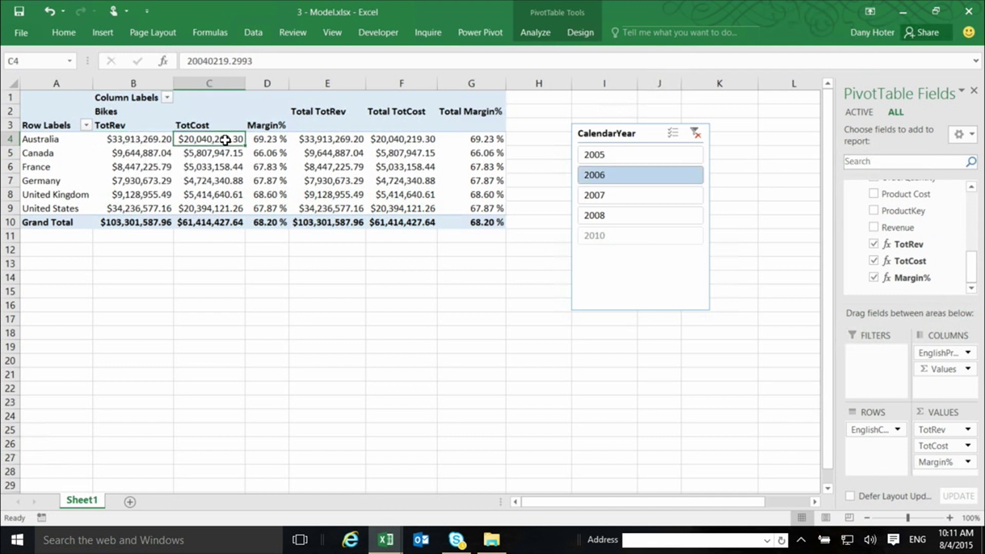
{"action": "left_click", "coordinate": [279, 141]}
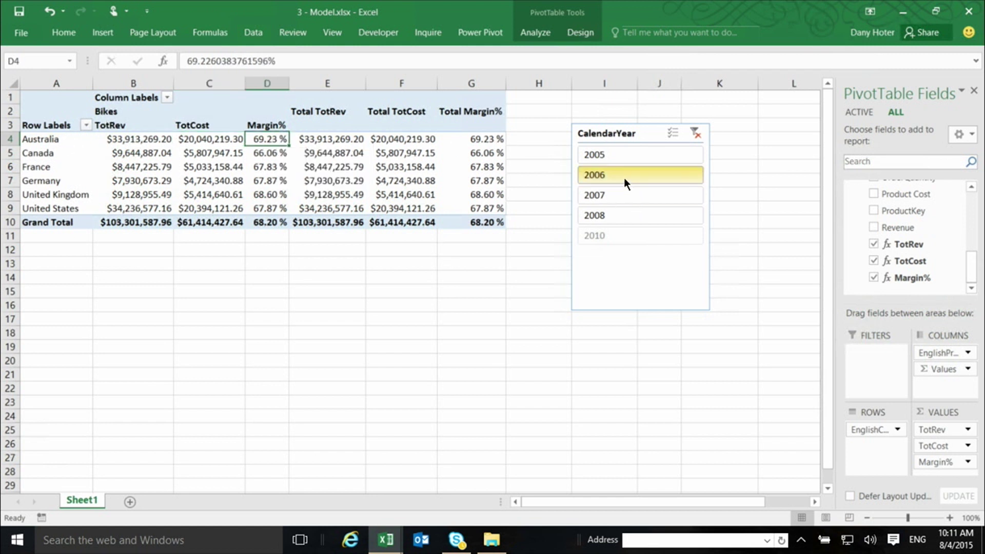
{"action": "left_click", "coordinate": [334, 139]}
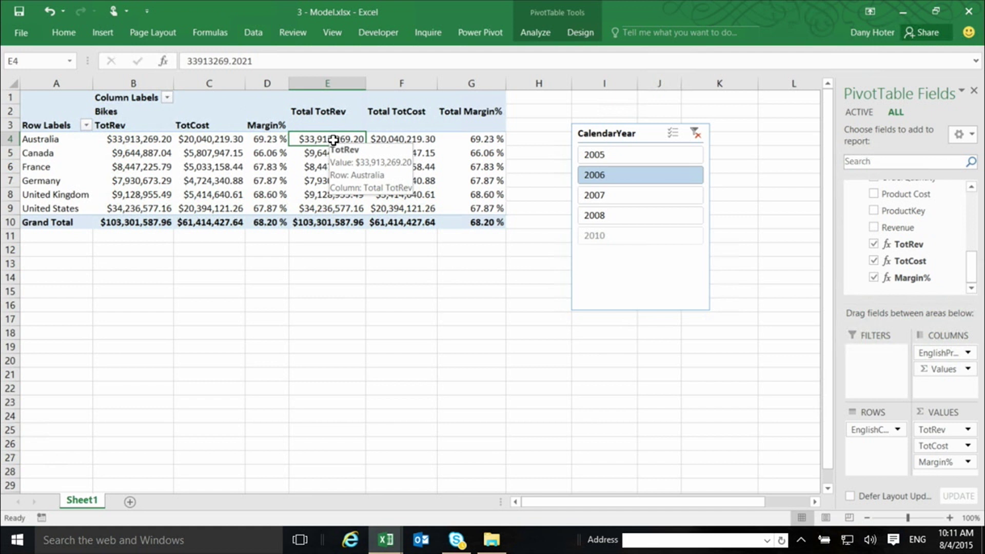
{"action": "left_click", "coordinate": [118, 224]}
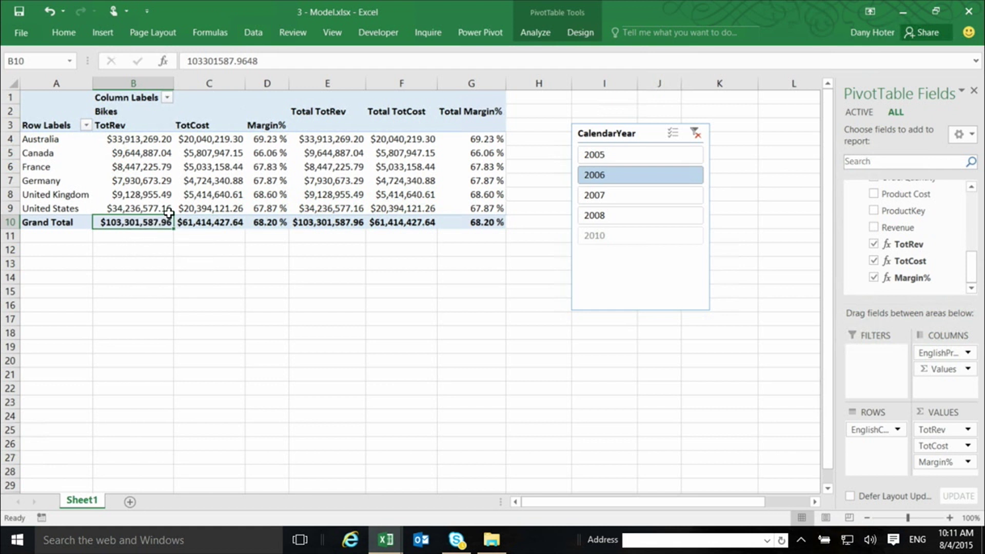
{"action": "mouse_move", "coordinate": [183, 205]}
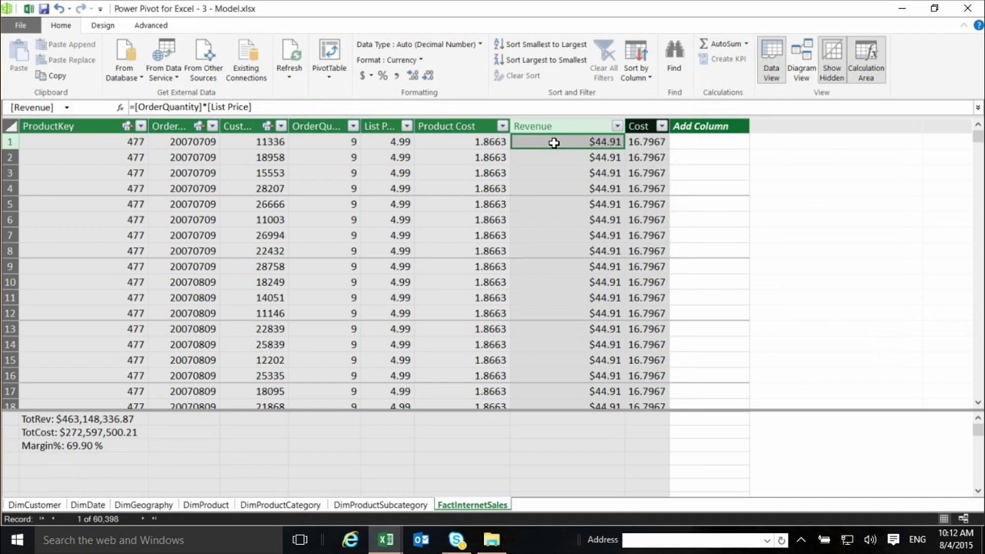
Inspect List Price, the Revenue formula and CustomerKey in FactInternetSales, then switch to DimProduct.
{"action": "key", "text": "Left"}
{"action": "key", "text": "Left"}
{"action": "key", "text": "Right"}
{"action": "key", "text": "Right"}
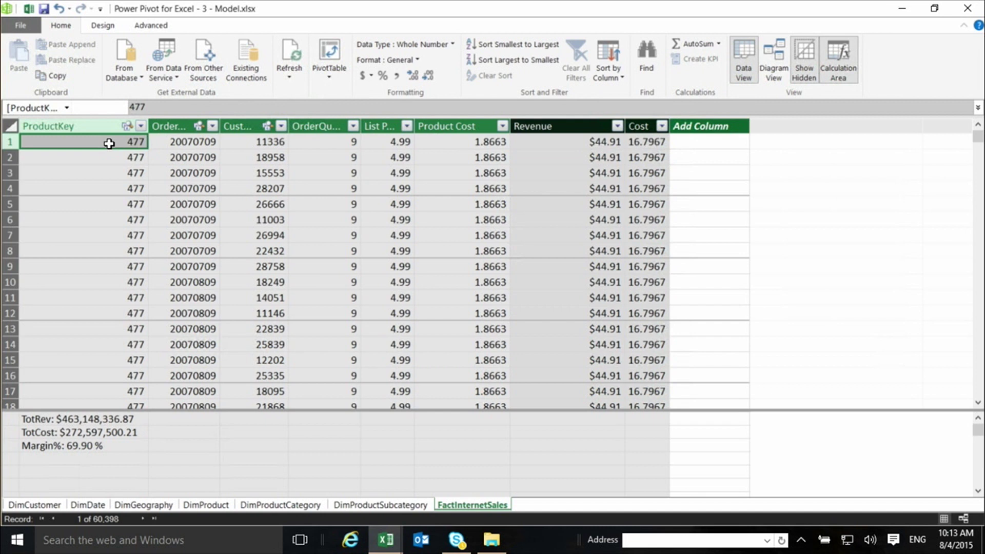
{"action": "mouse_move", "coordinate": [104, 125]}
{"action": "left_click", "coordinate": [242, 144]}
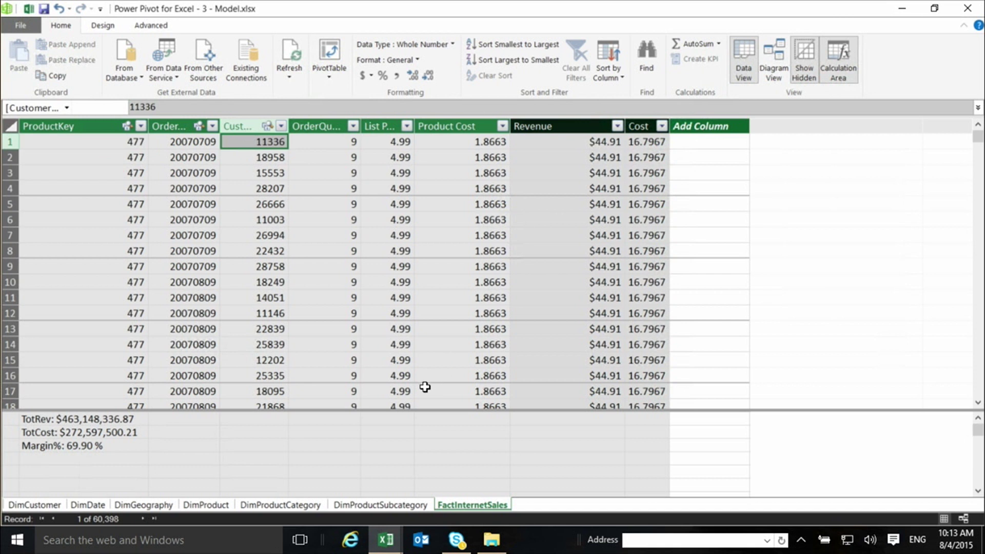
{"action": "left_click", "coordinate": [282, 504]}
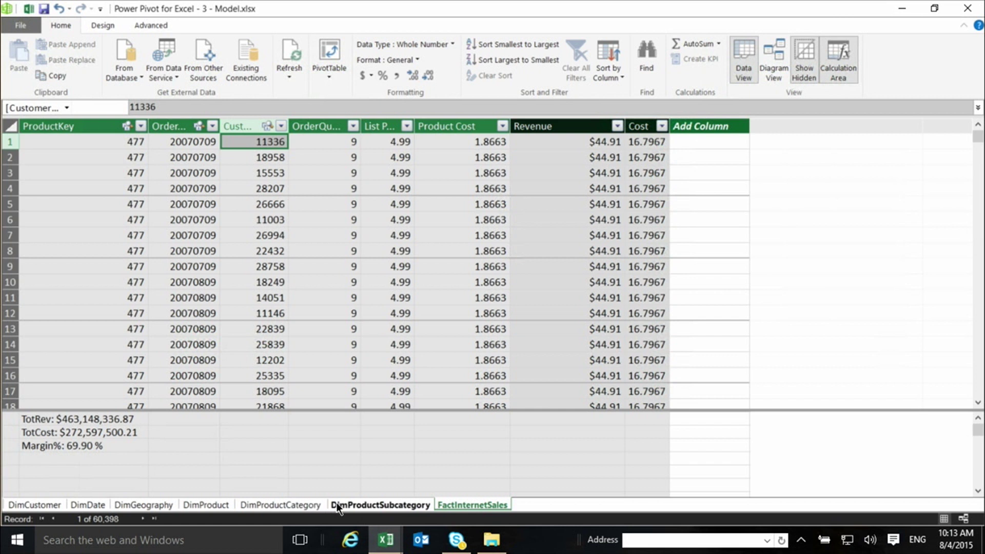
{"action": "left_click", "coordinate": [217, 505]}
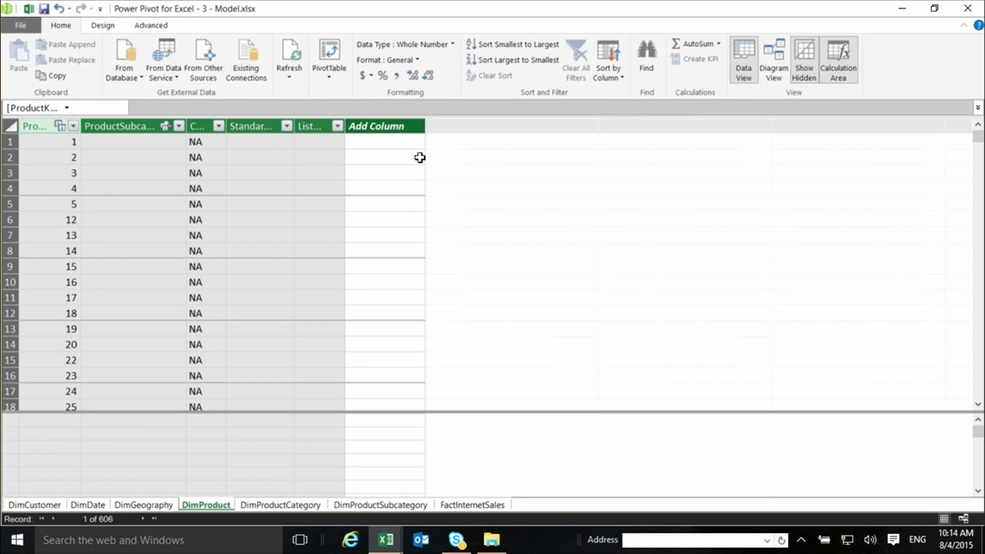
Add a DimProduct column with =RELATED(DimProductCategory[EnglishProductCategoryName]).
{"action": "left_click", "coordinate": [370, 143]}
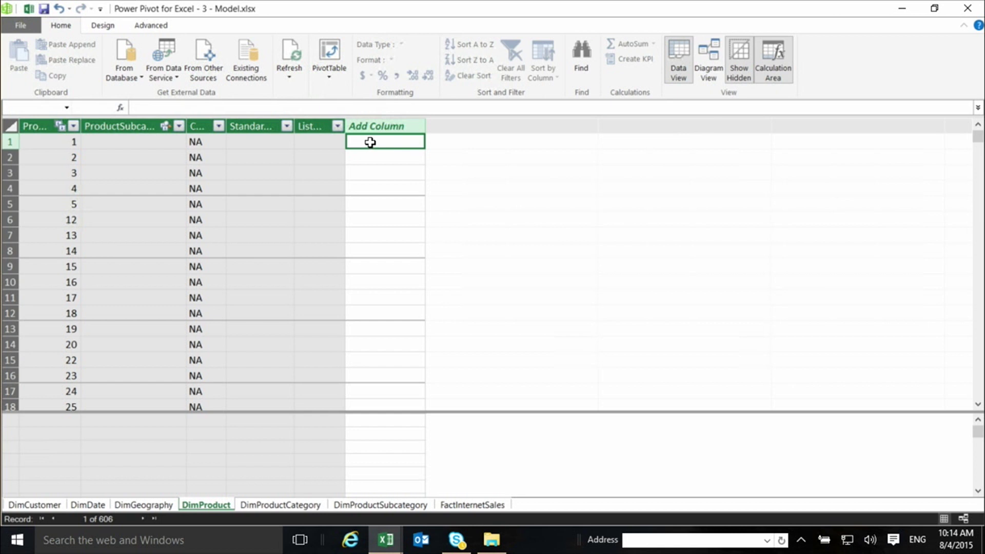
{"action": "type", "text": "="}
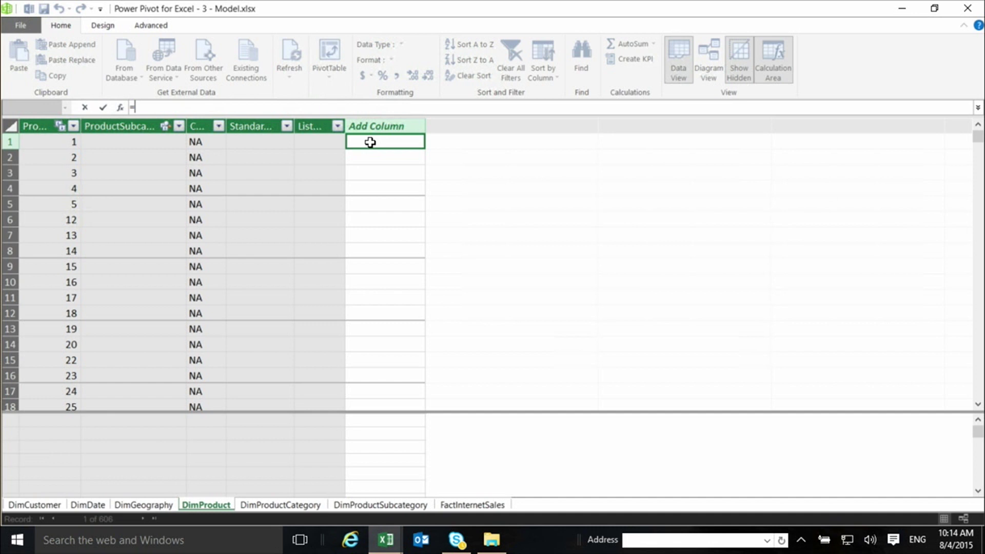
{"action": "type", "text": "relat"}
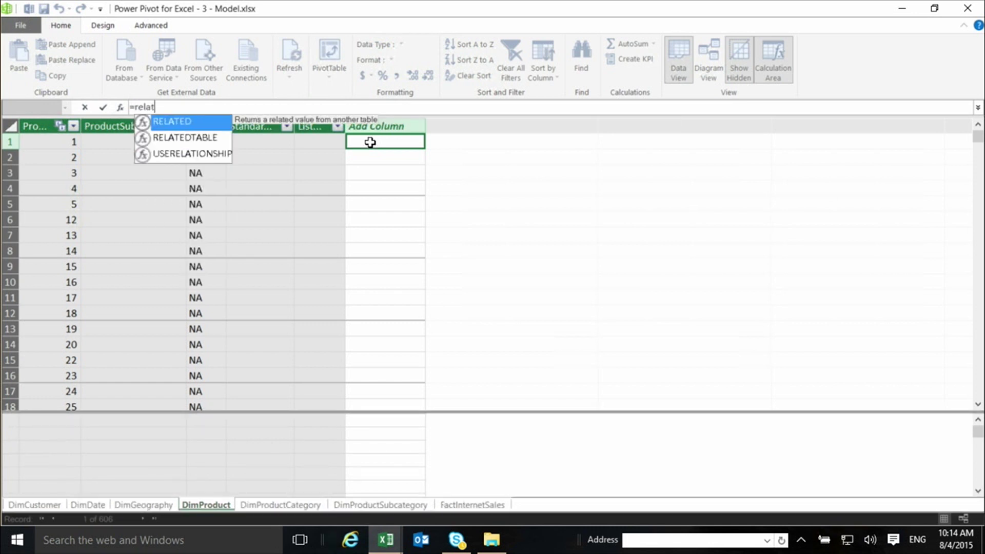
{"action": "type", "text": "ed("}
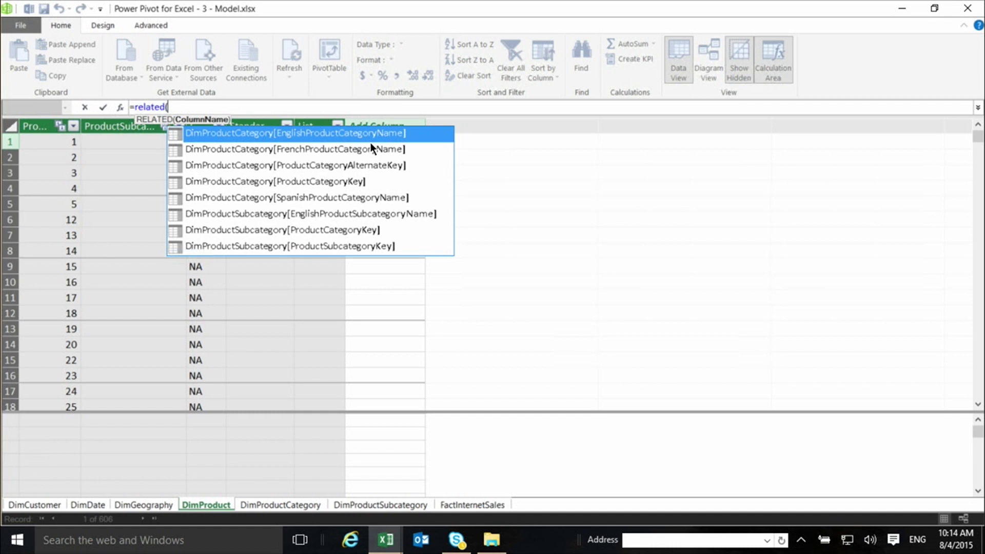
{"action": "key", "text": "Tab"}
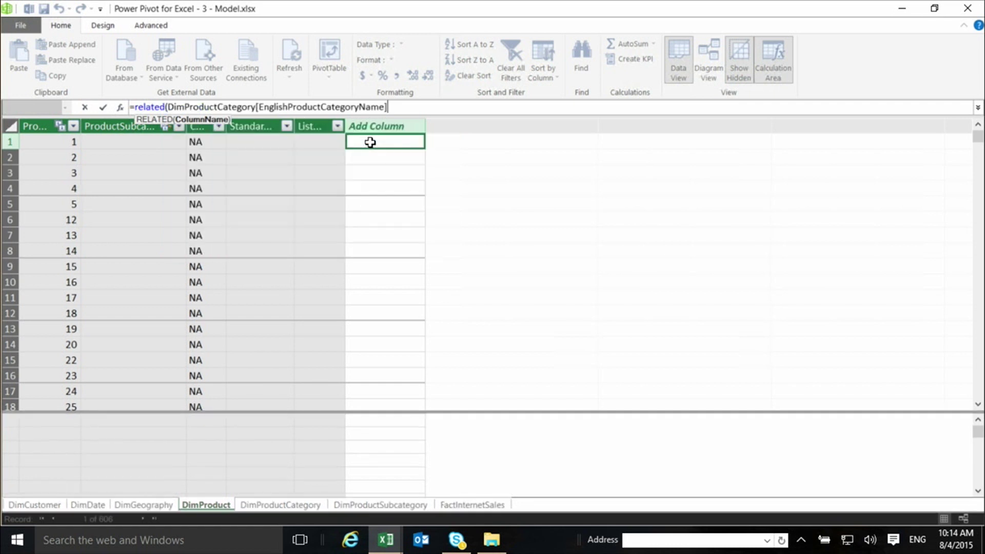
{"action": "type", "text": ")"}
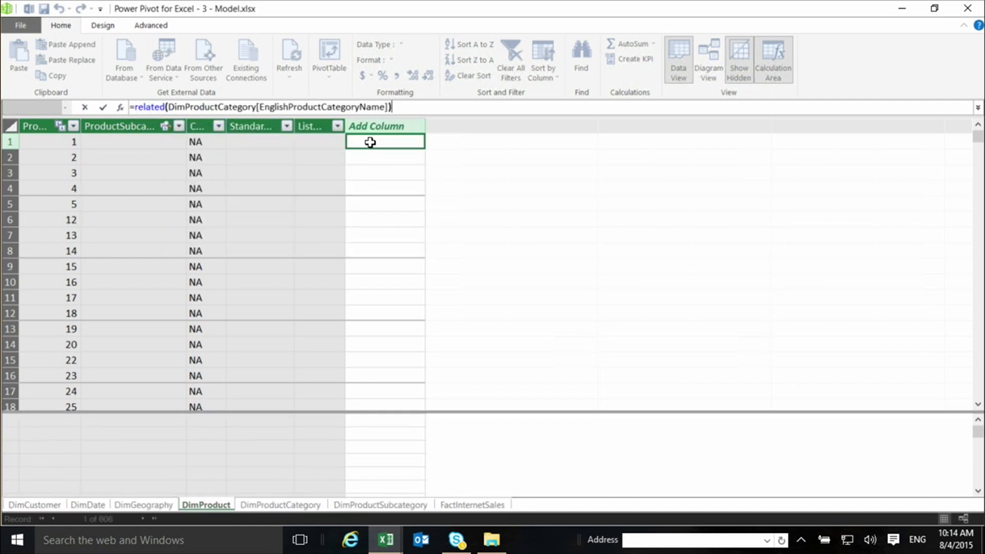
{"action": "key", "text": "Return"}
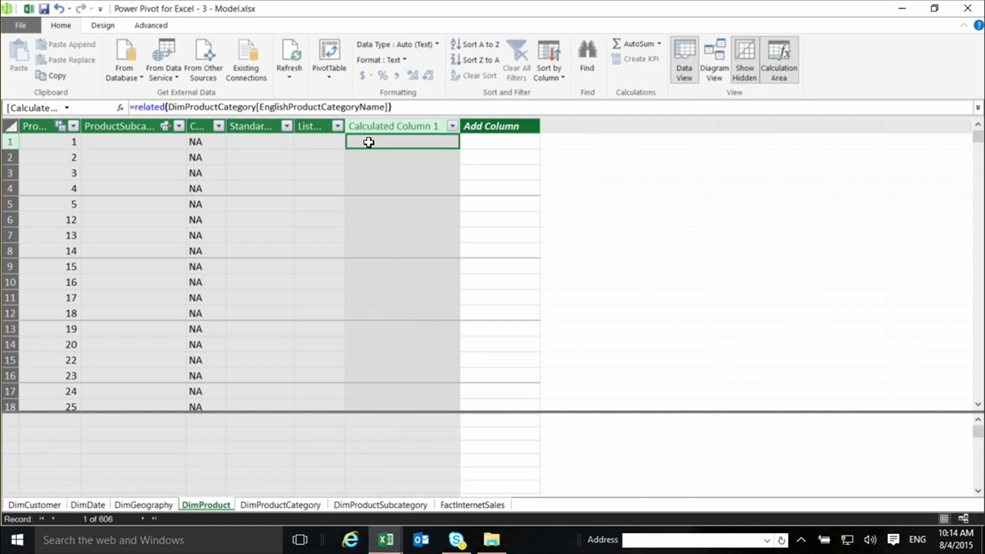
Check the new column's values in its filter list without applying a filter.
{"action": "scroll", "coordinate": [430, 192], "scroll_direction": "down", "scroll_amount": 1}
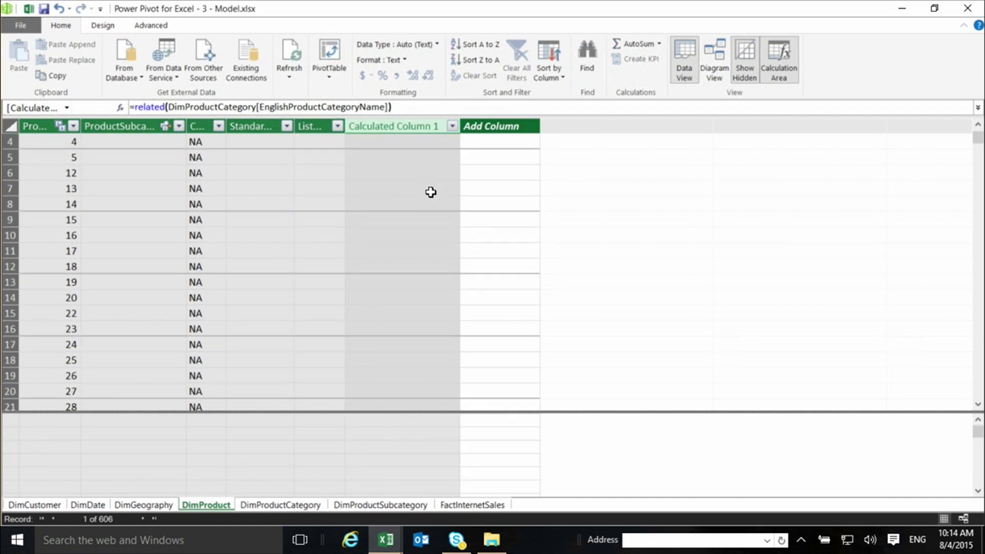
{"action": "scroll", "coordinate": [430, 192], "scroll_direction": "down", "scroll_amount": 1}
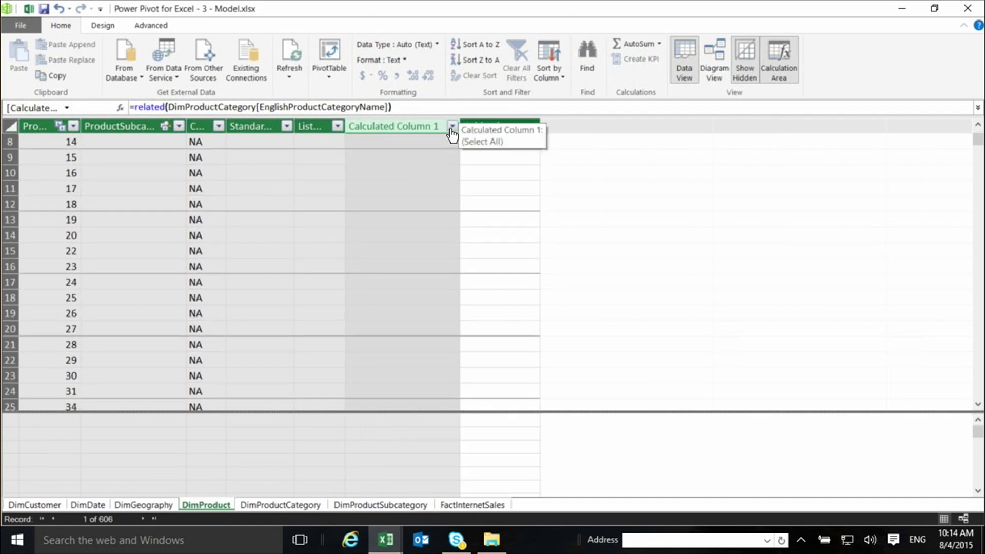
{"action": "left_click", "coordinate": [452, 128]}
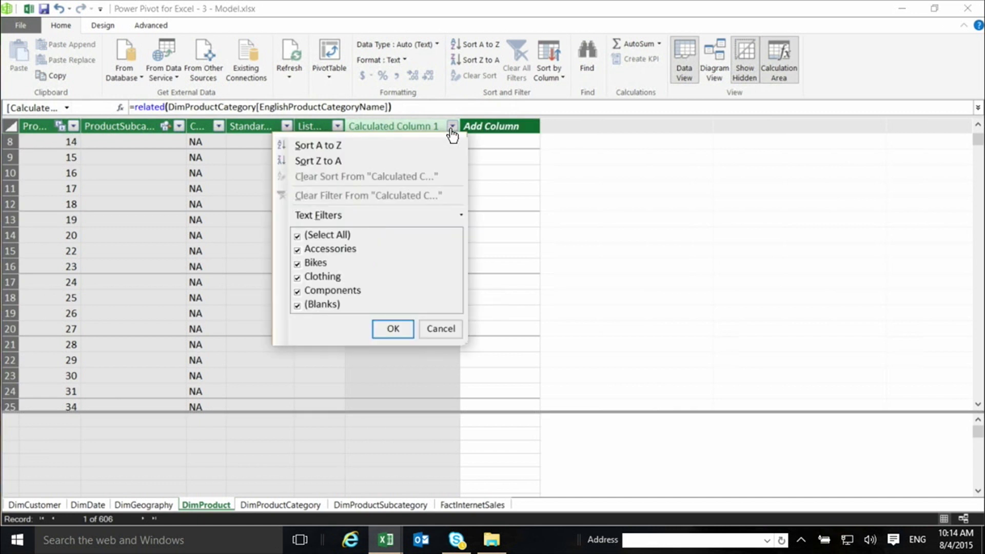
{"action": "left_click", "coordinate": [442, 331]}
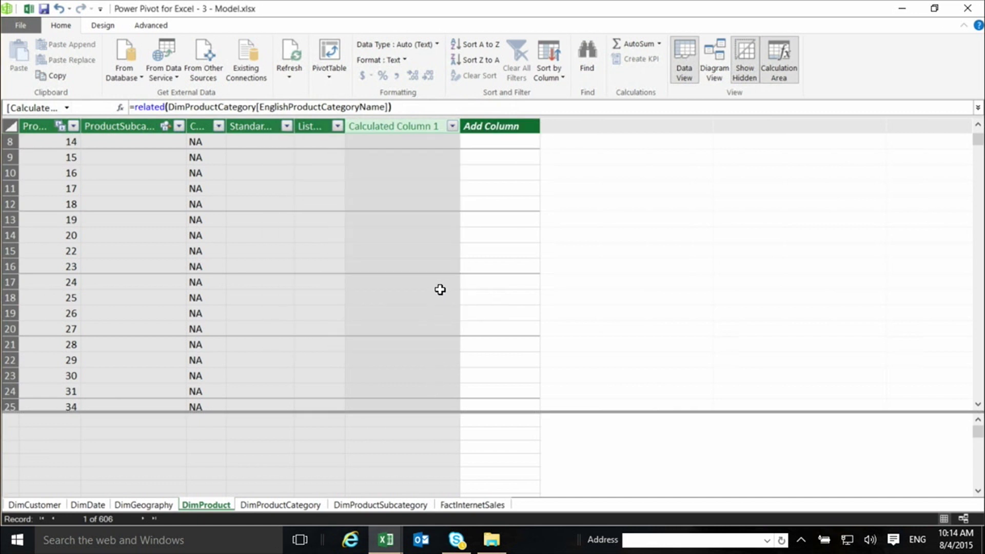
Rename Calculated Column 1 to Category and verify it lists Accessories, Bikes, Clothing and Components.
{"action": "double_click", "coordinate": [387, 126]}
{"action": "type", "text": "Category"}
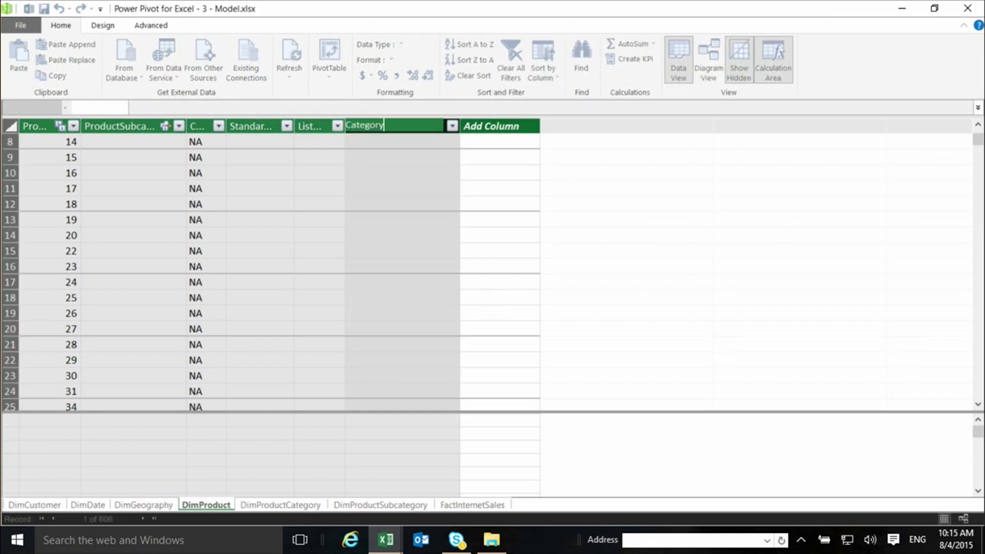
{"action": "key", "text": "Return"}
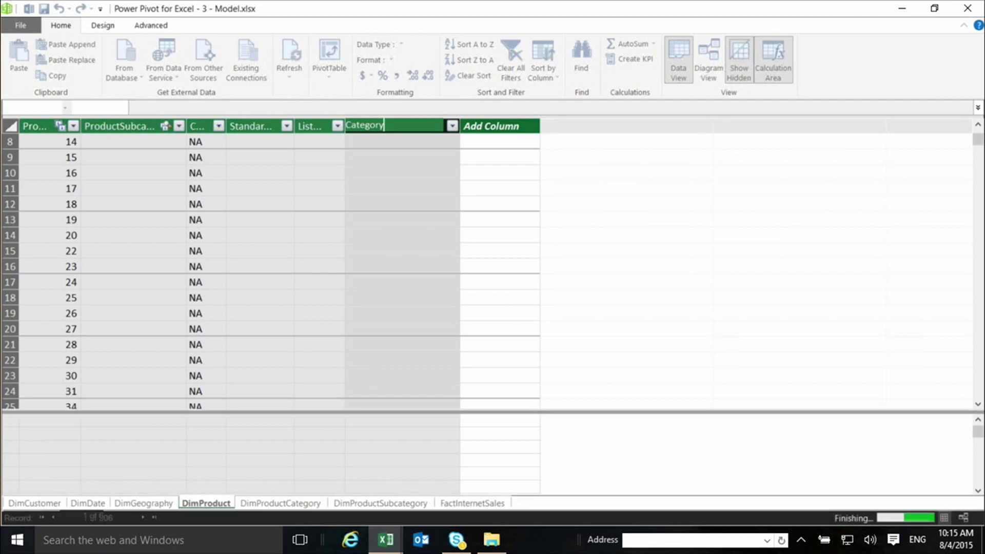
{"action": "left_click", "coordinate": [376, 131]}
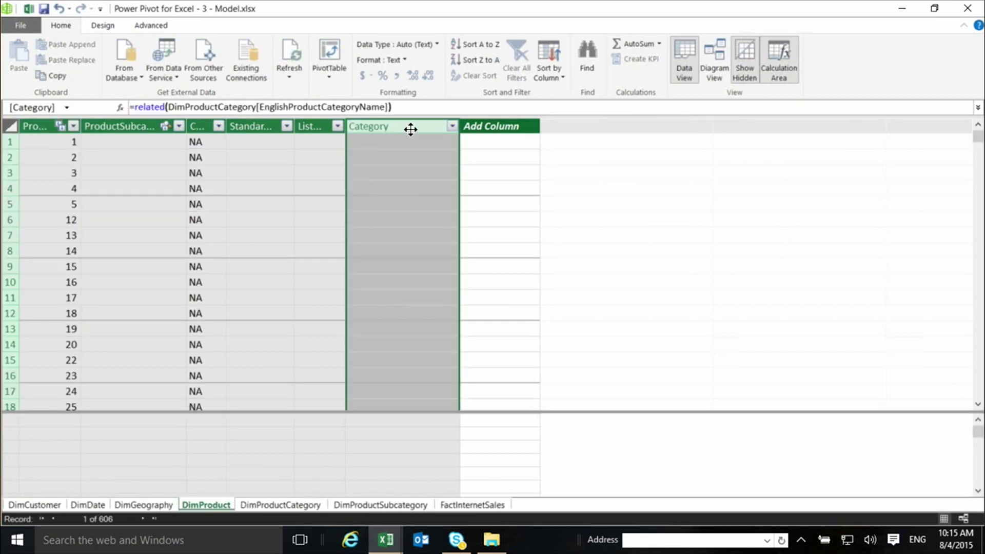
{"action": "left_click", "coordinate": [453, 128]}
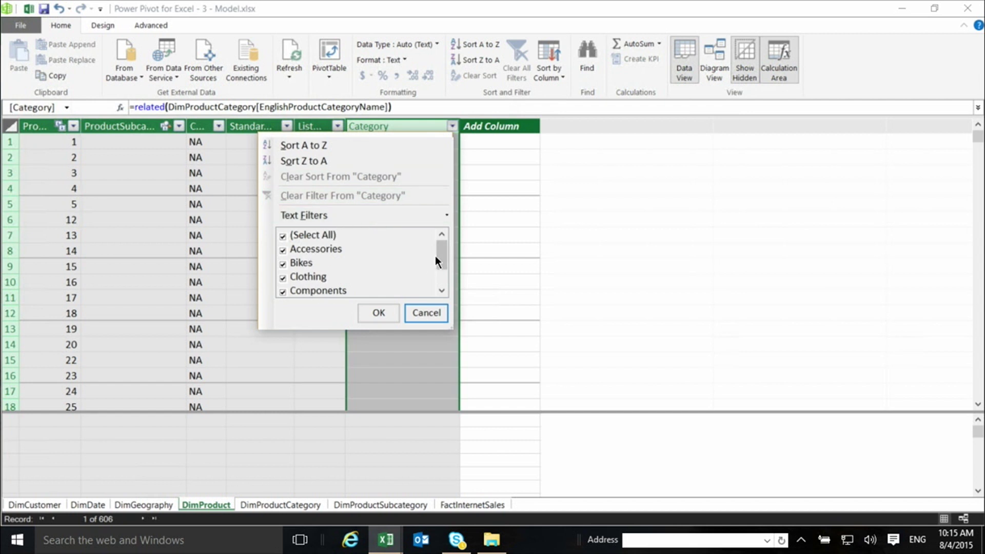
{"action": "mouse_move", "coordinate": [439, 254]}
{"action": "left_mouse_down"}
{"action": "mouse_move", "coordinate": [437, 275]}
{"action": "mouse_move", "coordinate": [439, 258]}
{"action": "mouse_move", "coordinate": [430, 260]}
{"action": "left_mouse_up"}
{"action": "left_click", "coordinate": [419, 313]}
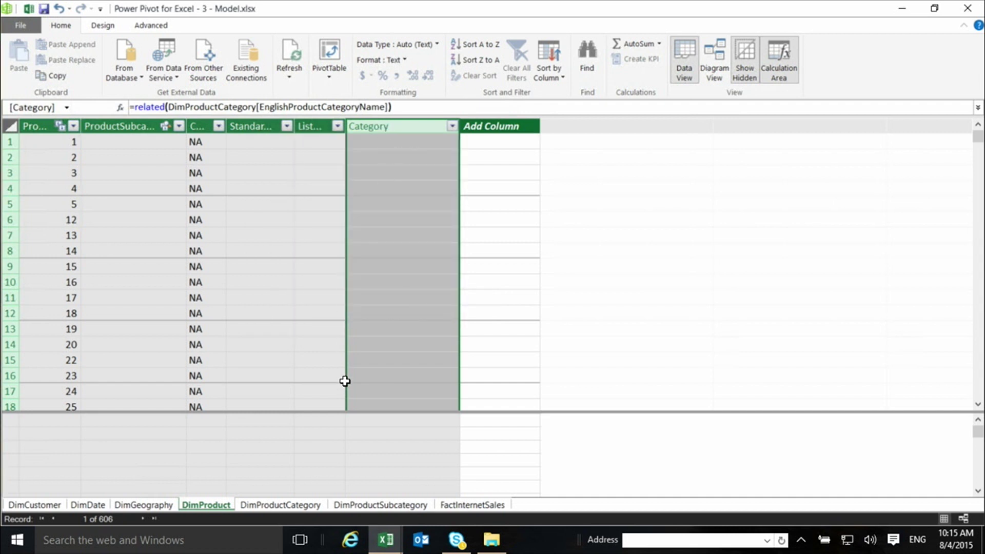
Hide the DimProductCategory table from Client Tools and go back to Excel.
{"action": "left_click", "coordinate": [286, 506]}
{"action": "right_click", "coordinate": [285, 506]}
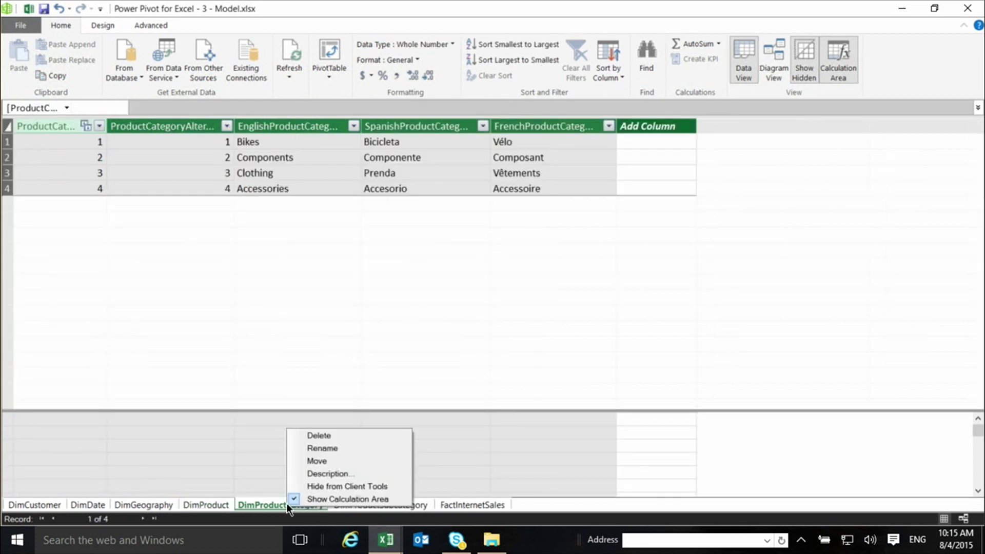
{"action": "left_click", "coordinate": [314, 486]}
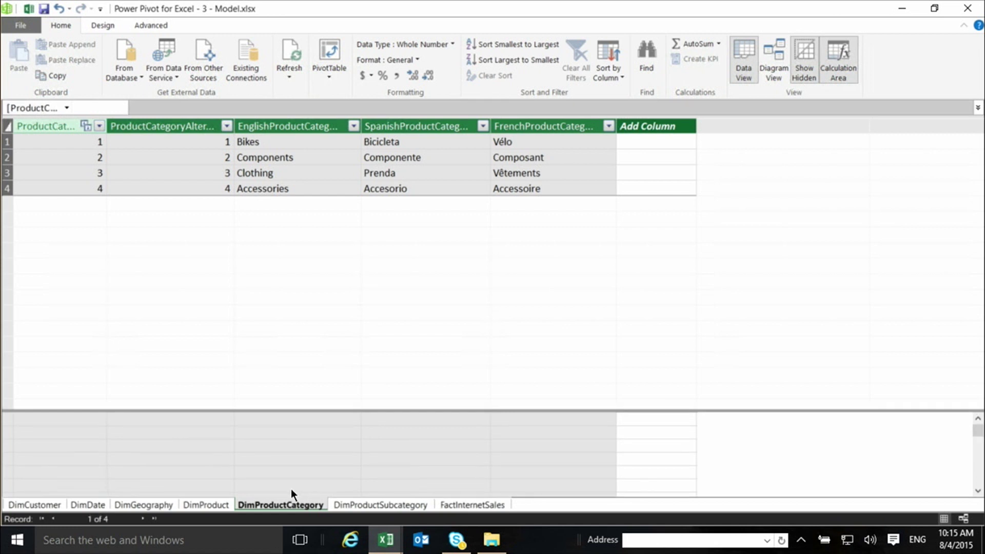
{"action": "key", "text": "alt+Tab"}
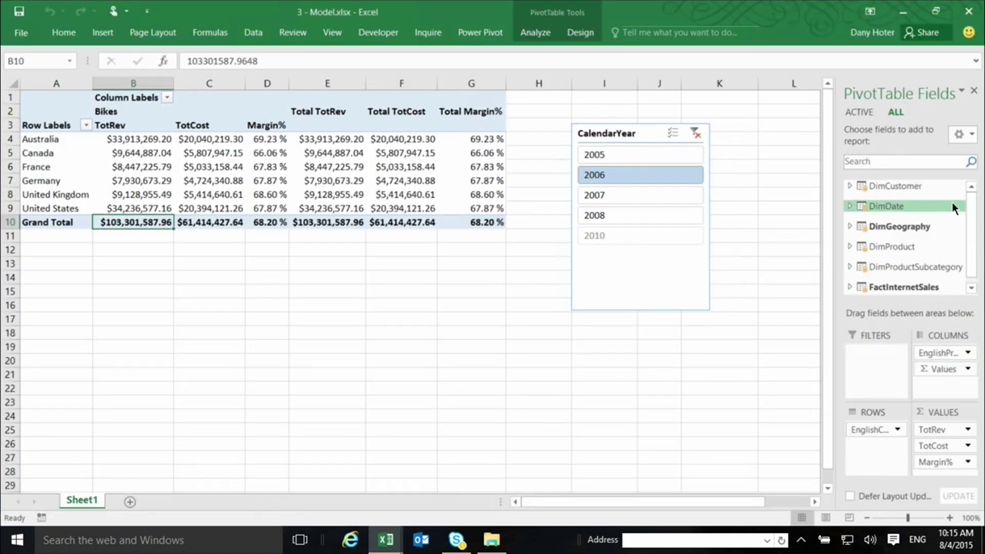
Expand DimProduct in the field list to show Category alongside Color, ListPrice and ProductKey.
{"action": "left_click_drag", "start_coordinate": [975, 219], "coordinate": [974, 215]}
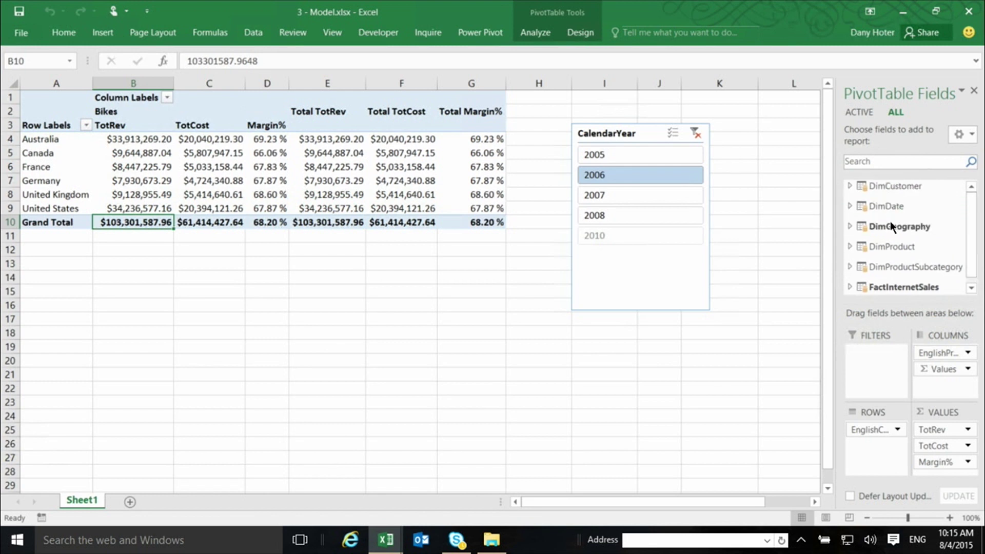
{"action": "left_click", "coordinate": [850, 245]}
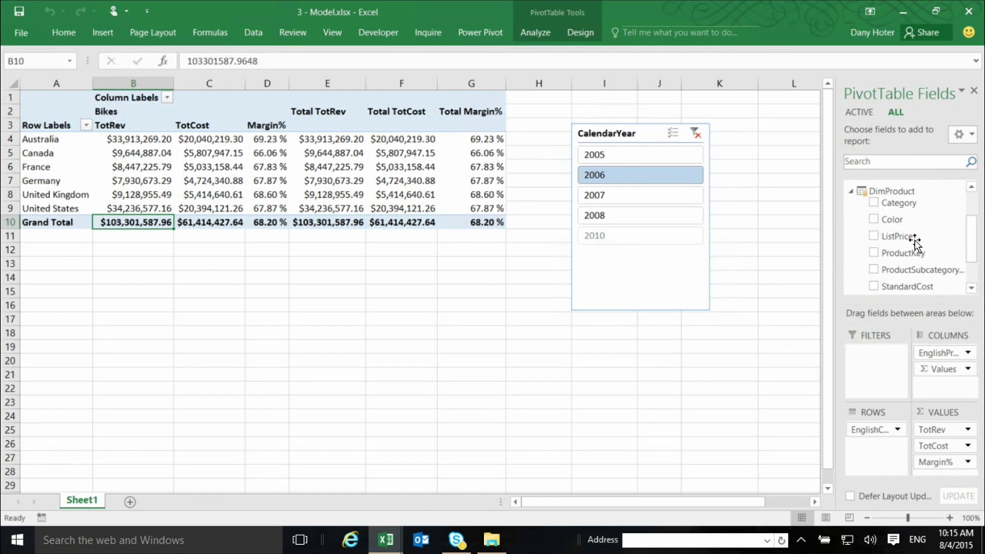